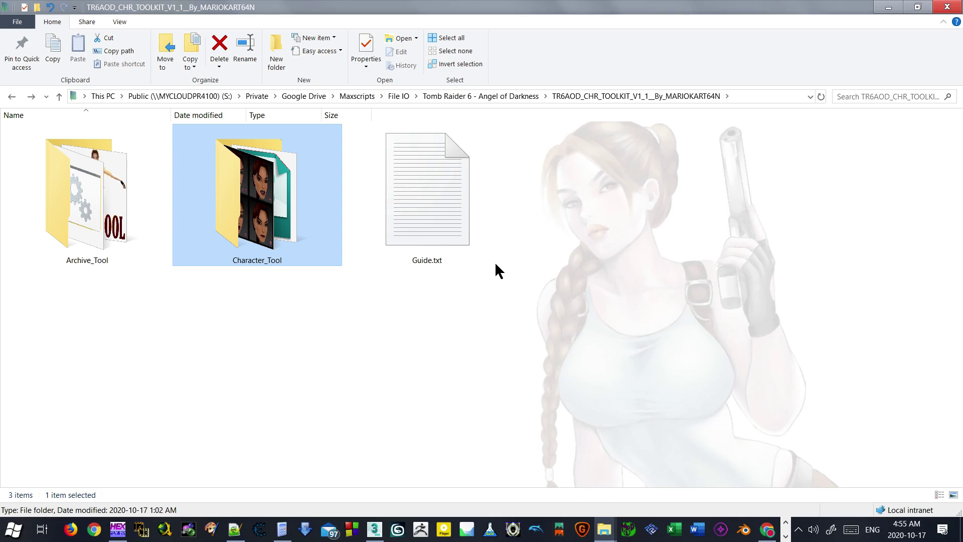
Step: Look through the toolkit's Archive_Tool and Character_Tool folders, including the LARAD folder inside Character_Tool
left_click(462, 225)
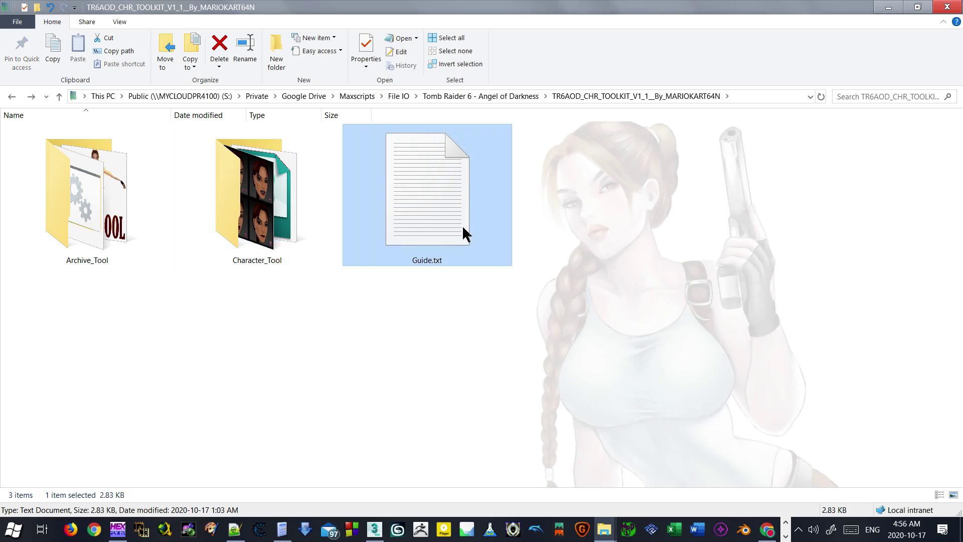
left_click(285, 257)
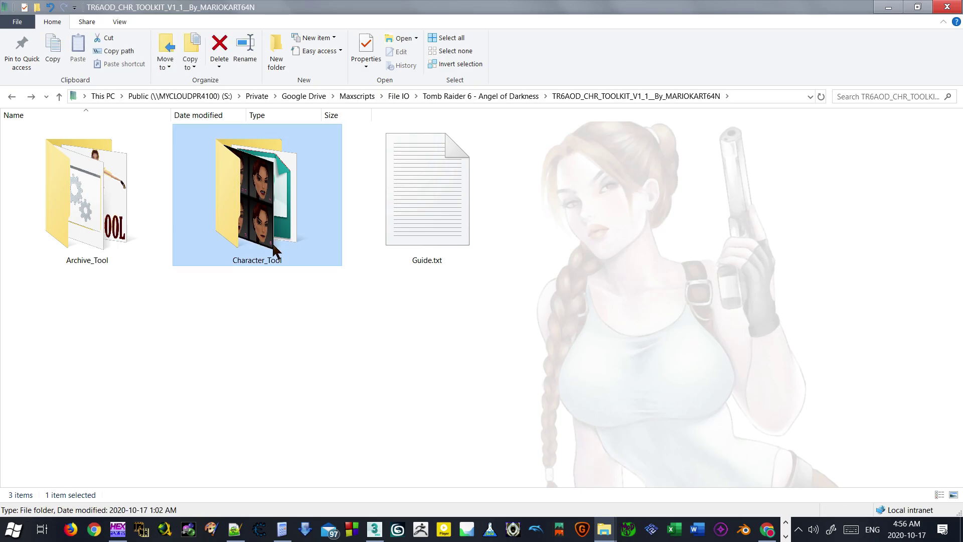
left_click(104, 256)
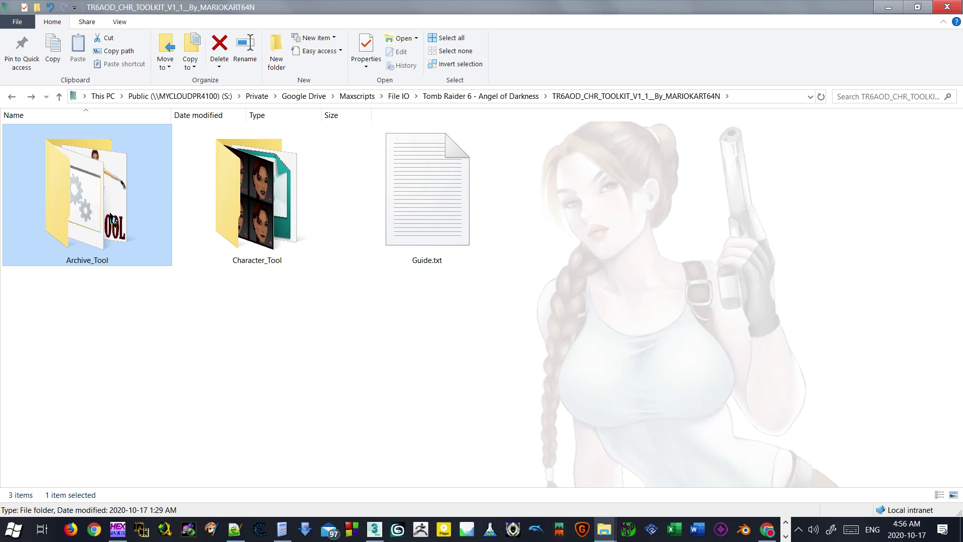
double_click(207, 173)
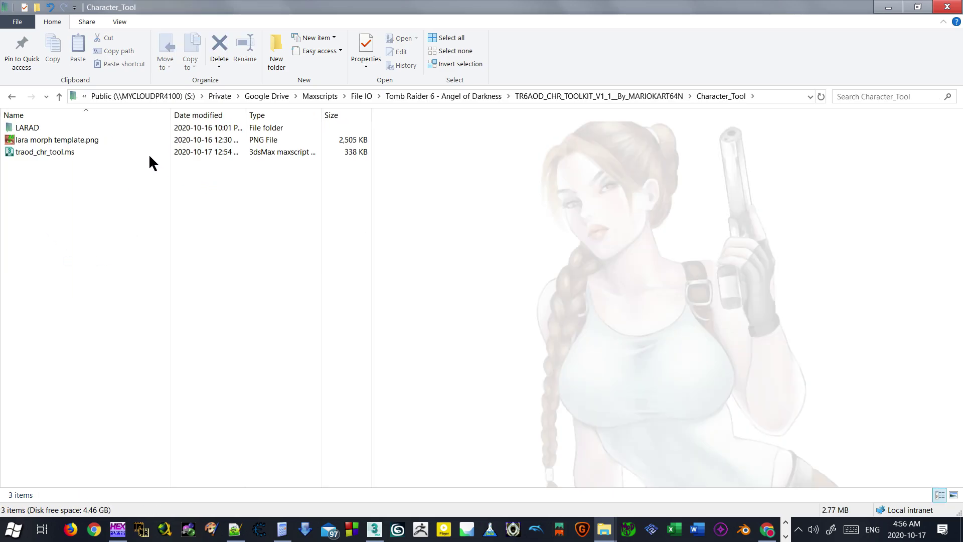
double_click(57, 128)
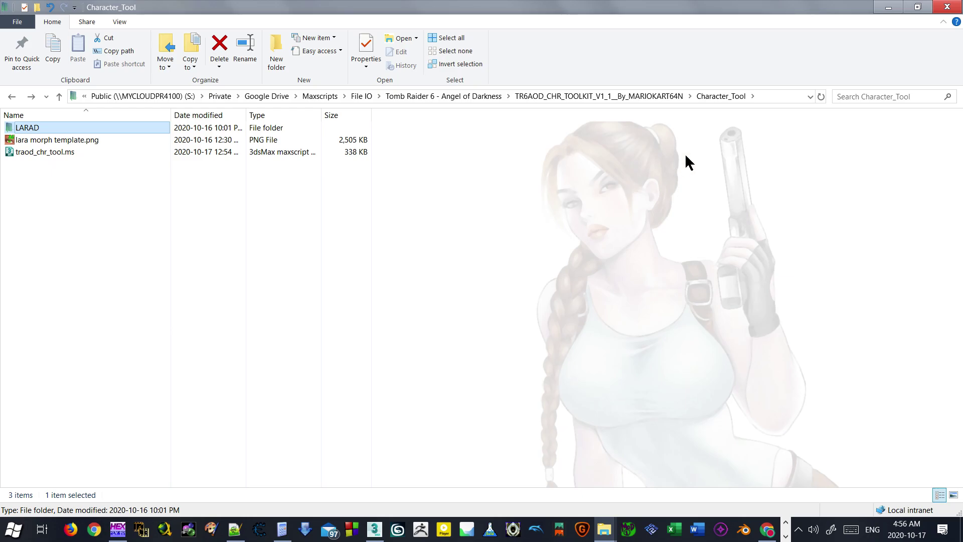
Step: Switch to 3ds Max and move the AOD mesh tool window beside the command panel
left_click(374, 530)
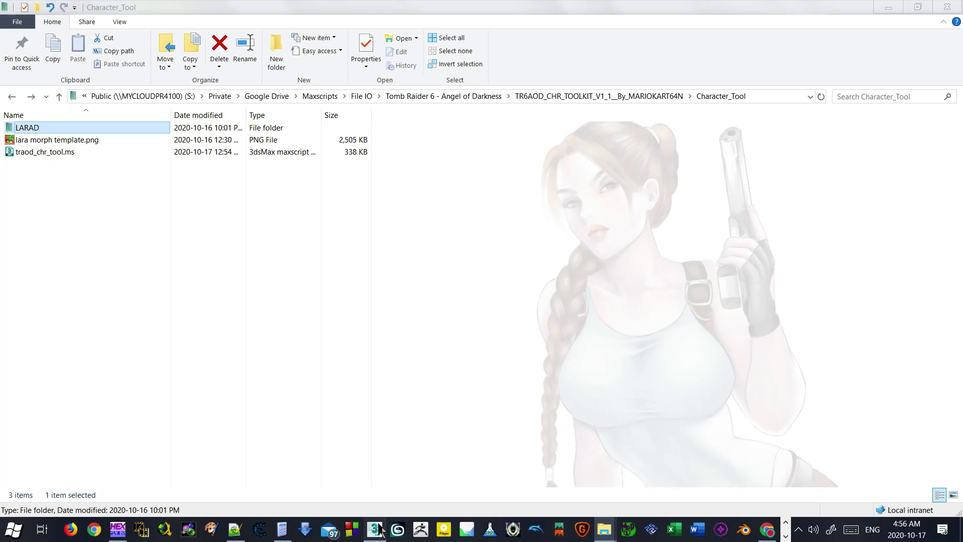
left_click_drag(522, 50, 785, 42)
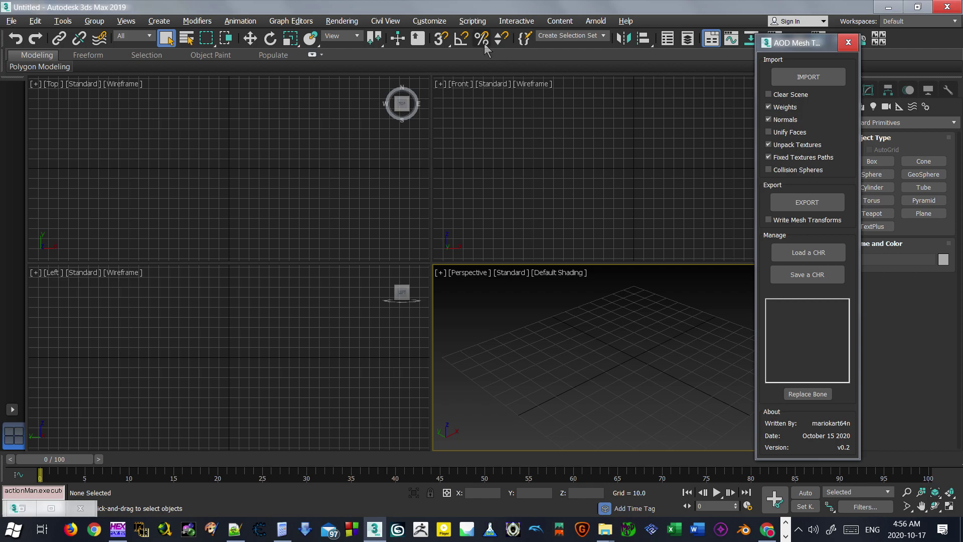
Step: Browse for traod_chr_tool.ms in the toolkit's Character_Tool folder through Open Script, and cancel without opening it
left_click(472, 21)
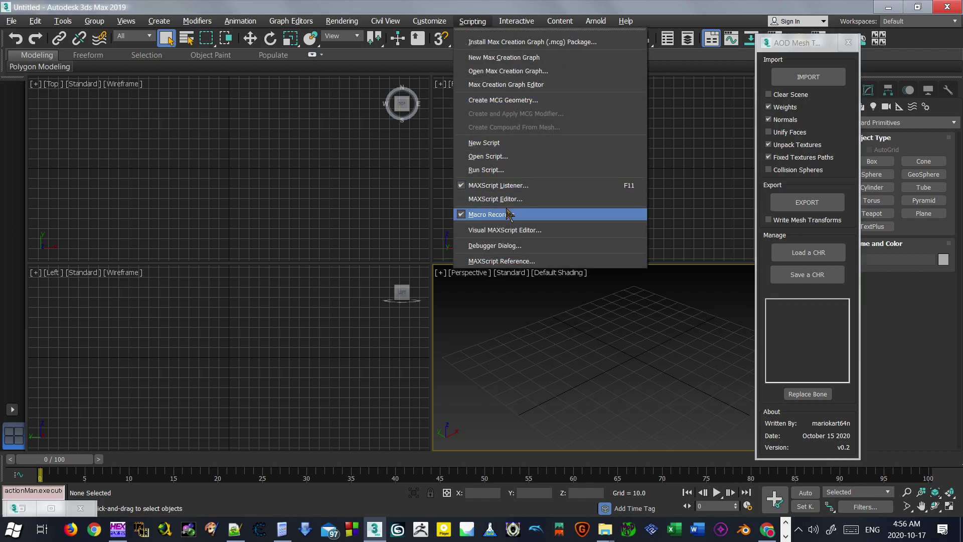
left_click(500, 158)
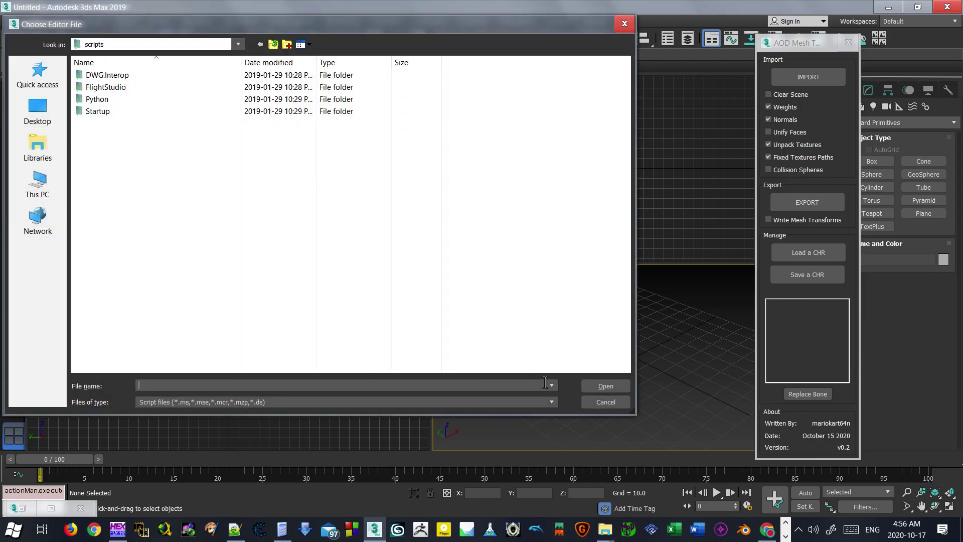
left_click(552, 385)
left_click(527, 397)
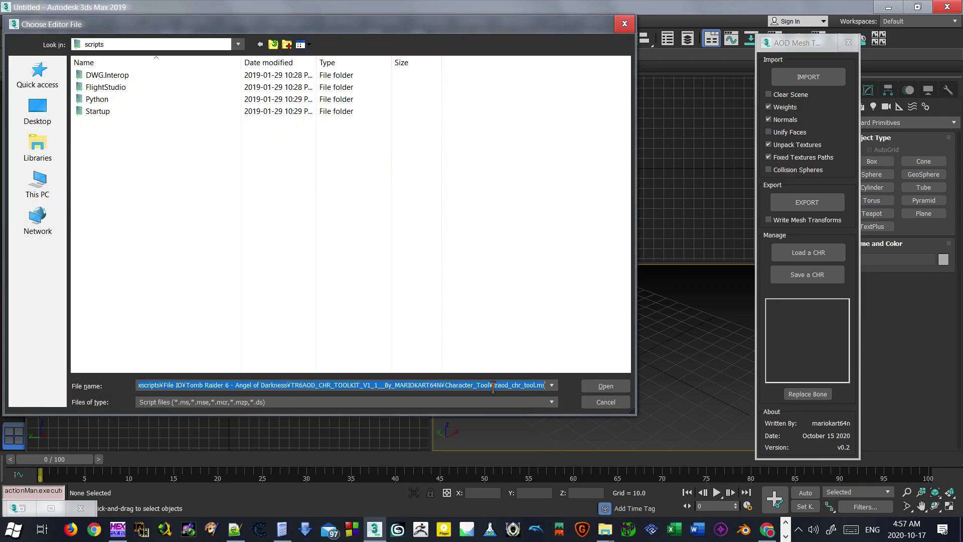
left_click_drag(493, 386, 546, 281)
key("Return")
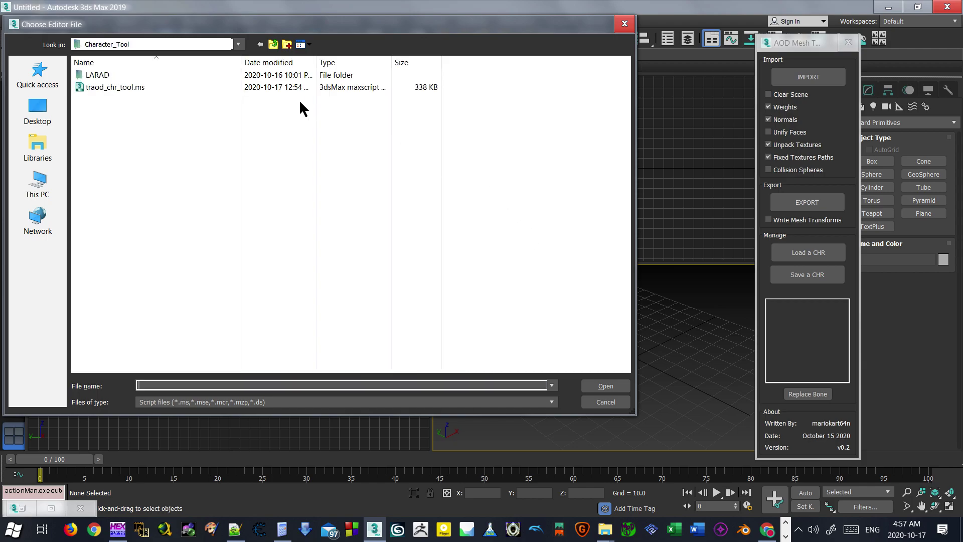
left_click(273, 44)
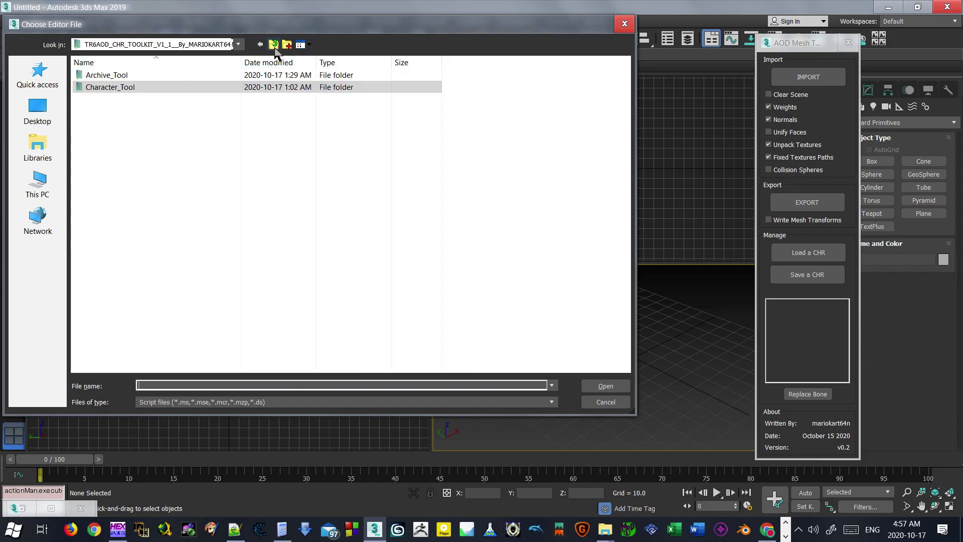
double_click(123, 88)
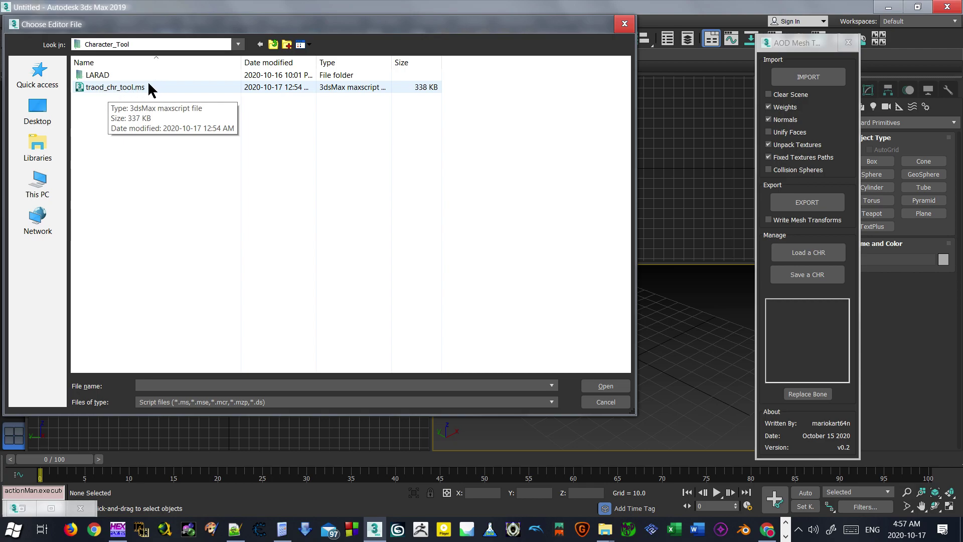
left_click(159, 88)
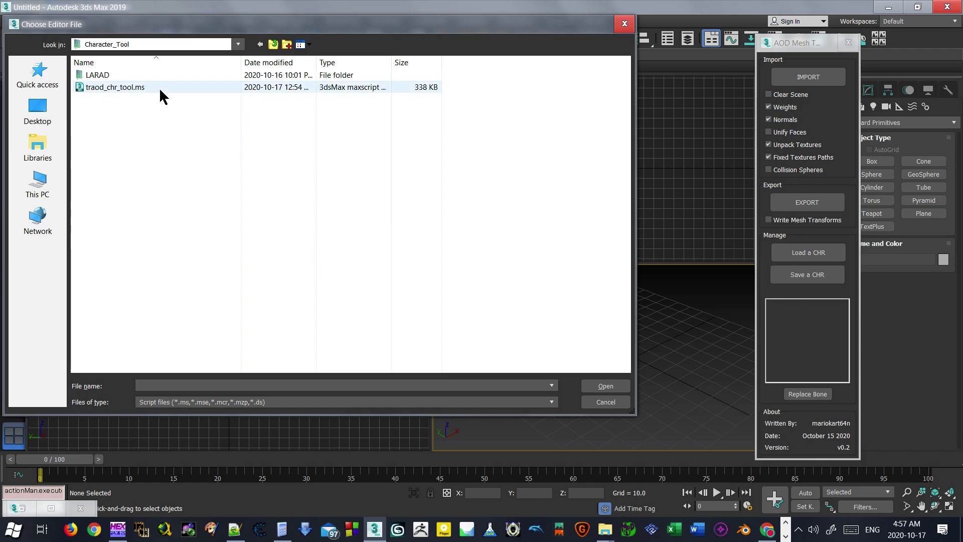
left_click(618, 397)
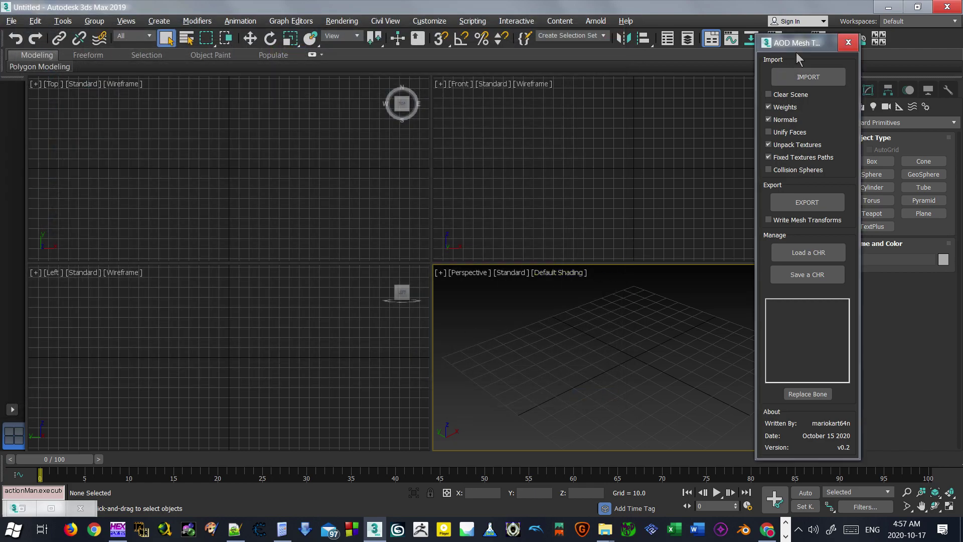
Step: Reposition the AOD mesh tool window and import the LARAD character model from the PARIS1 folder under Maps\_BACKUP
mouse_move(819, 45)
left_mouse_down()
mouse_move(472, 60)
mouse_move(801, 45)
left_mouse_up()
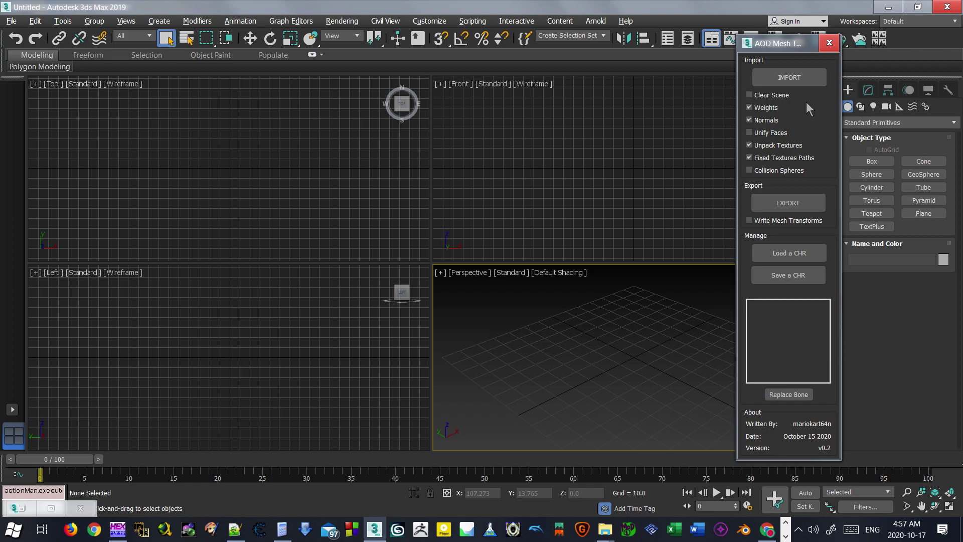
left_click_drag(786, 50, 849, 42)
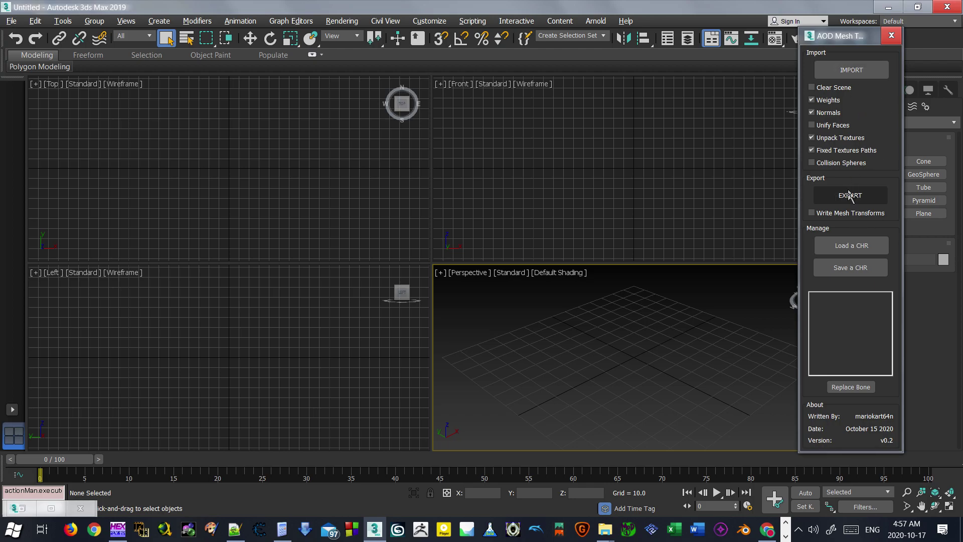
left_click(852, 74)
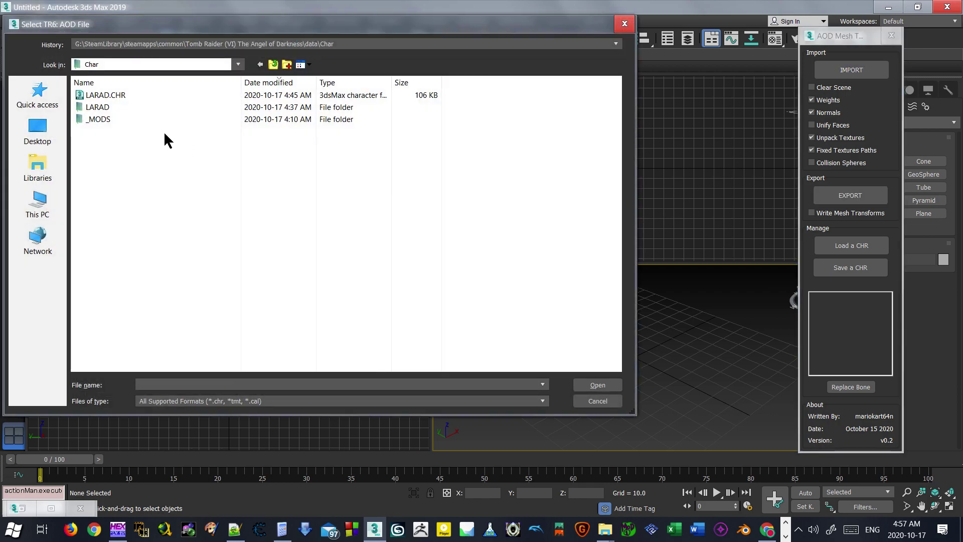
left_click(274, 64)
double_click(98, 168)
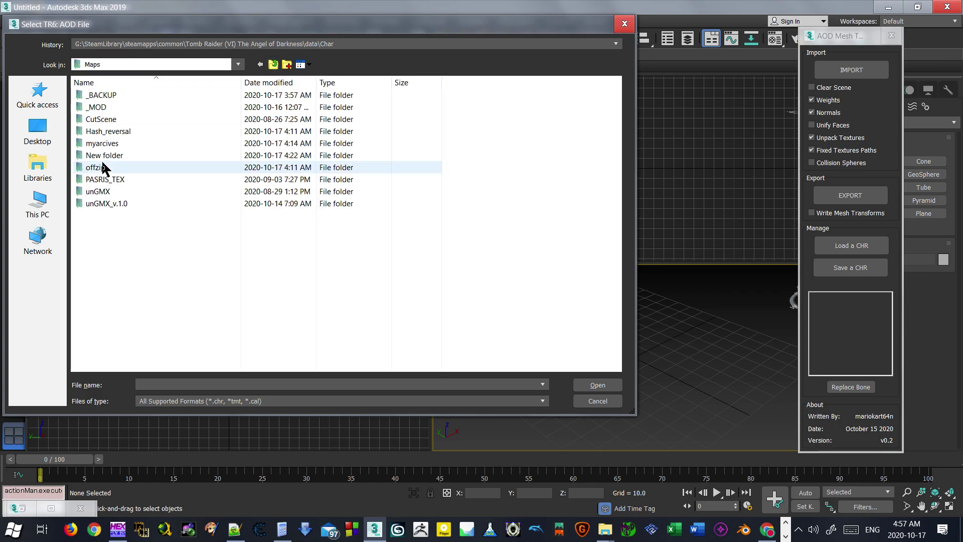
double_click(112, 96)
double_click(103, 105)
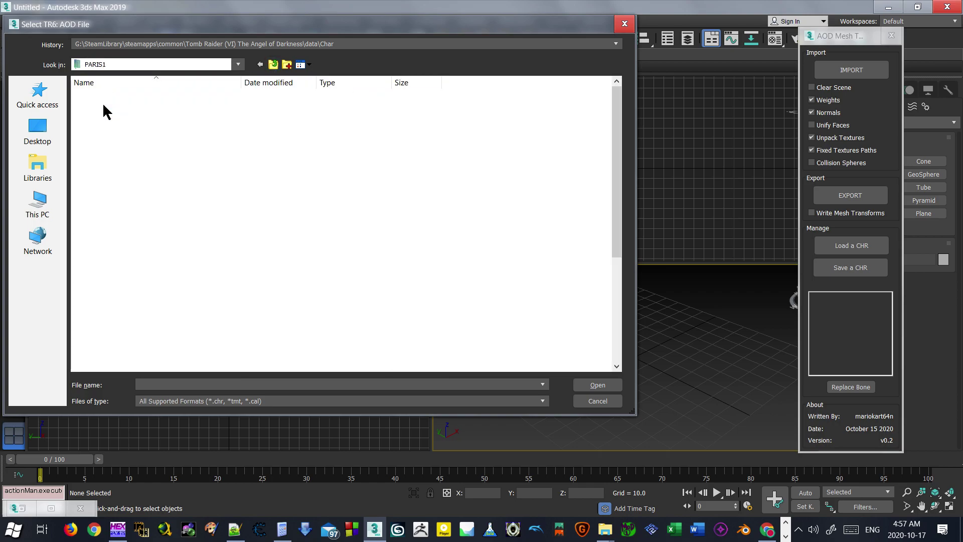
double_click(124, 310)
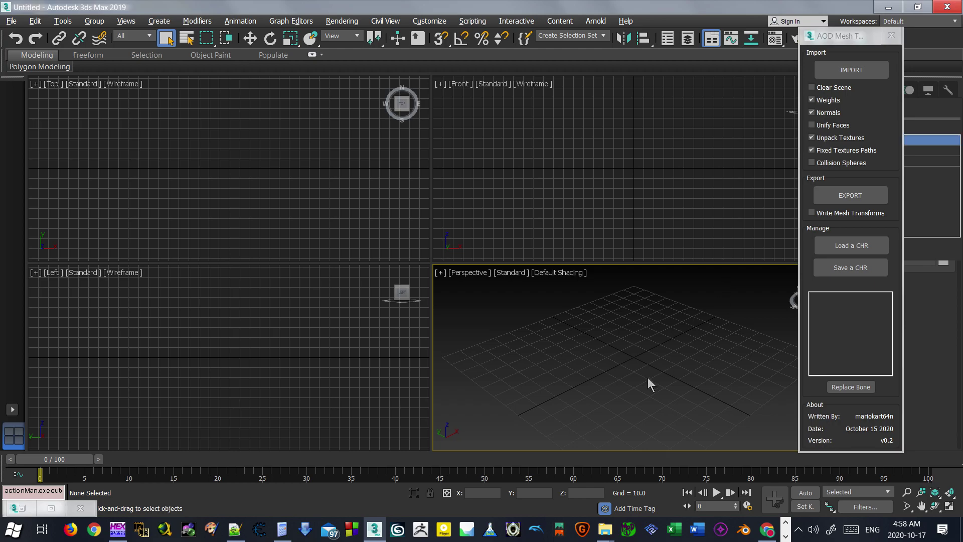
Step: Switch to File Explorer and examine the texture files in the LARAD folder of the game's data\Char directory
left_click(605, 526)
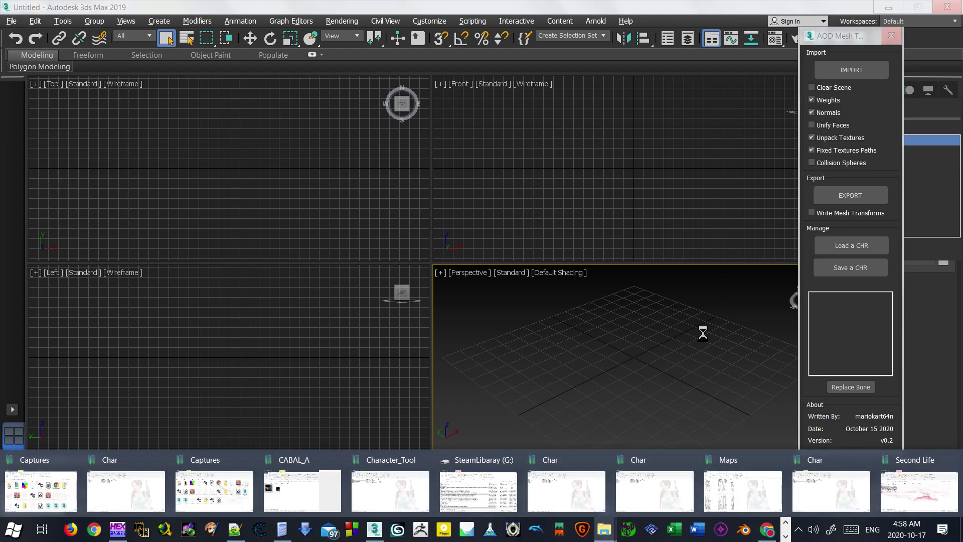
left_click(655, 476)
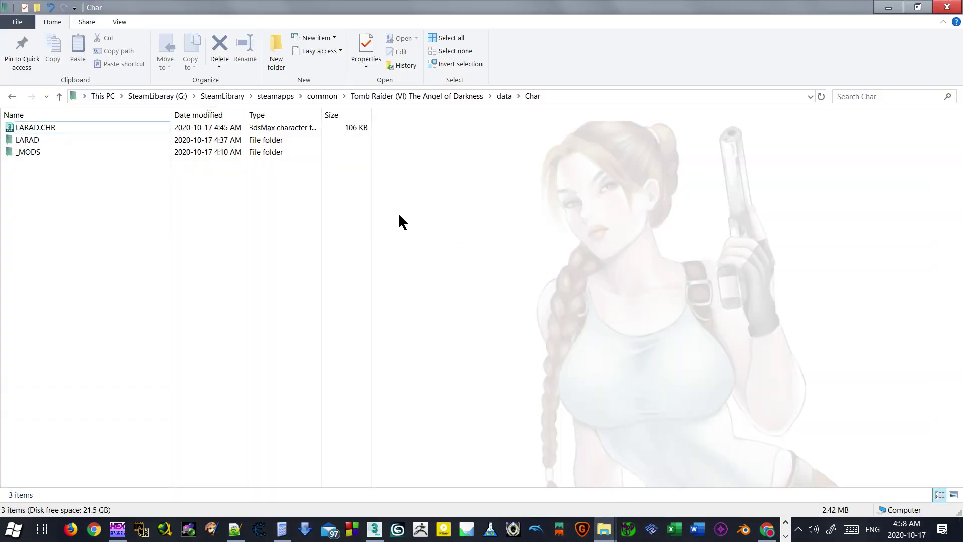
left_click(59, 129)
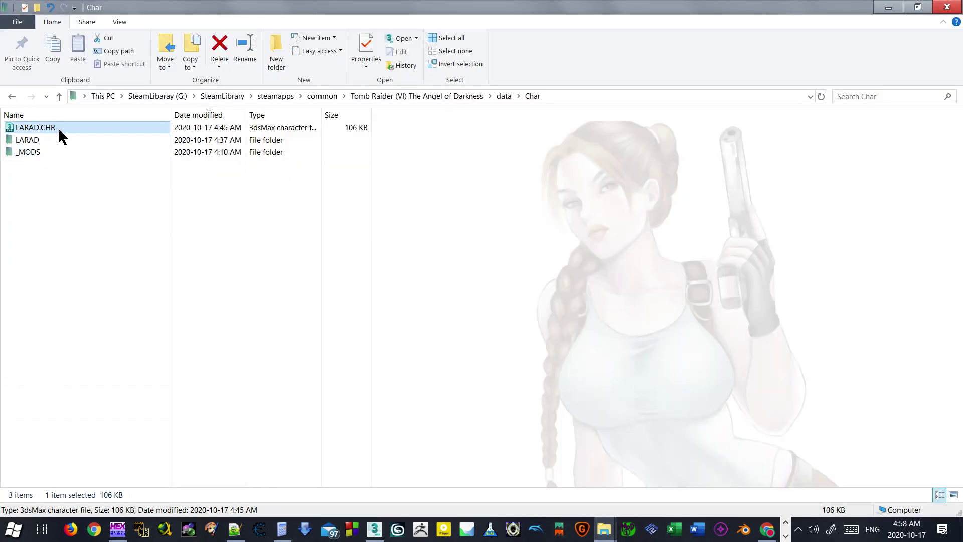
double_click(26, 141)
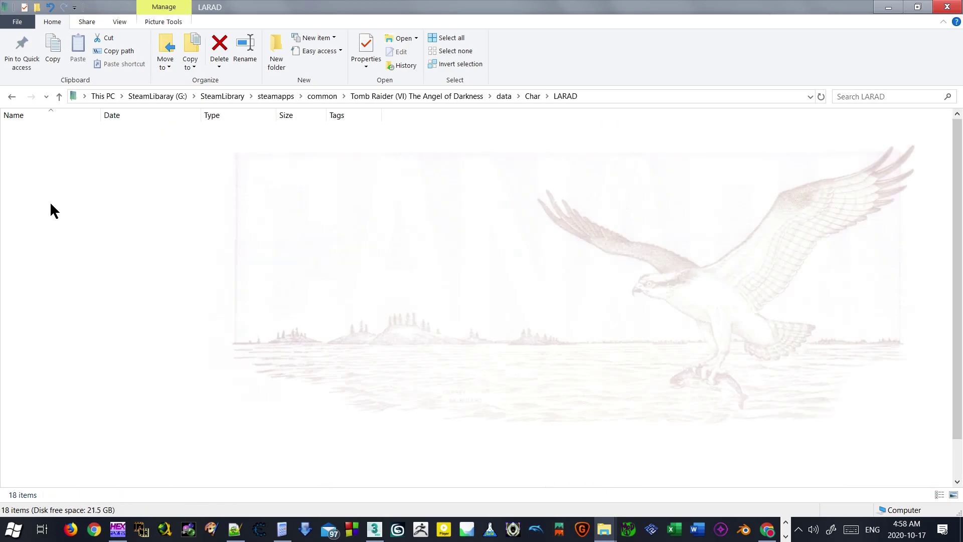
scroll(180, 331, "down", 1)
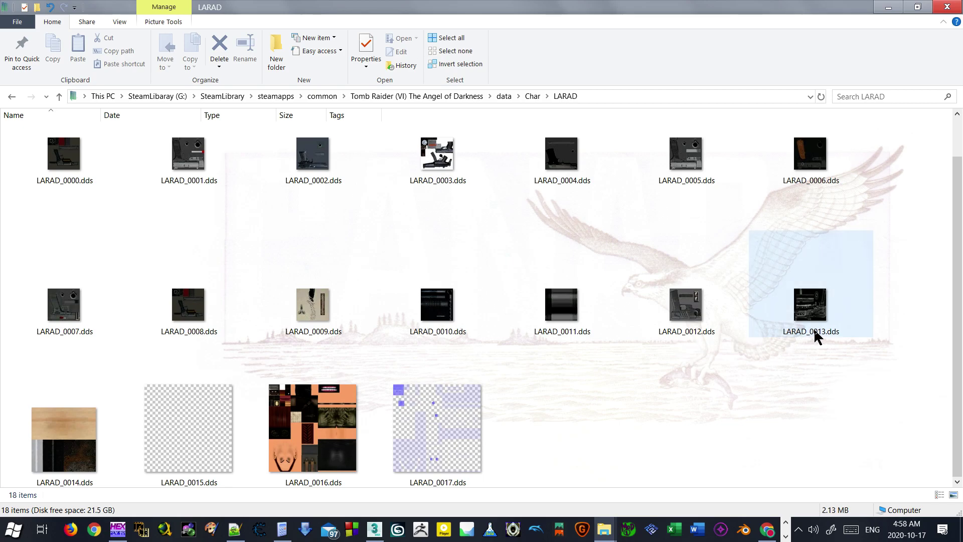
Step: Open LARAD_0013.dds in the texture viewer, check it and the neighbouring textures, and close the viewer
mouse_move(817, 336)
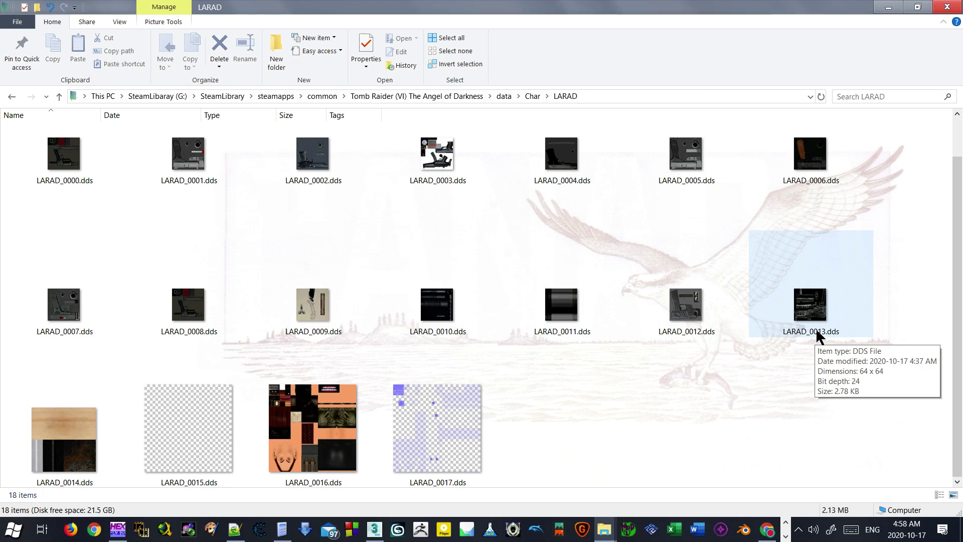
double_click(817, 333)
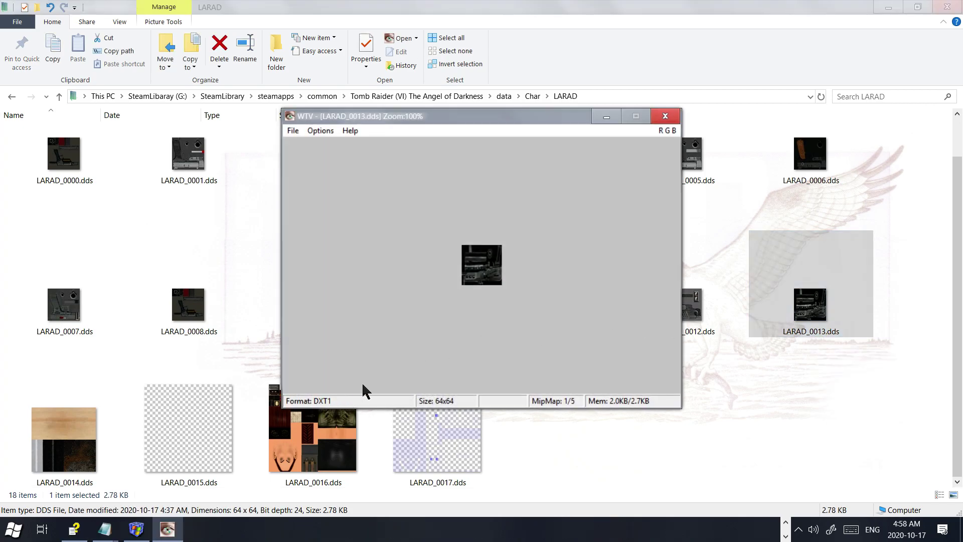
scroll(362, 381, "down", 3)
scroll(392, 364, "up", 1)
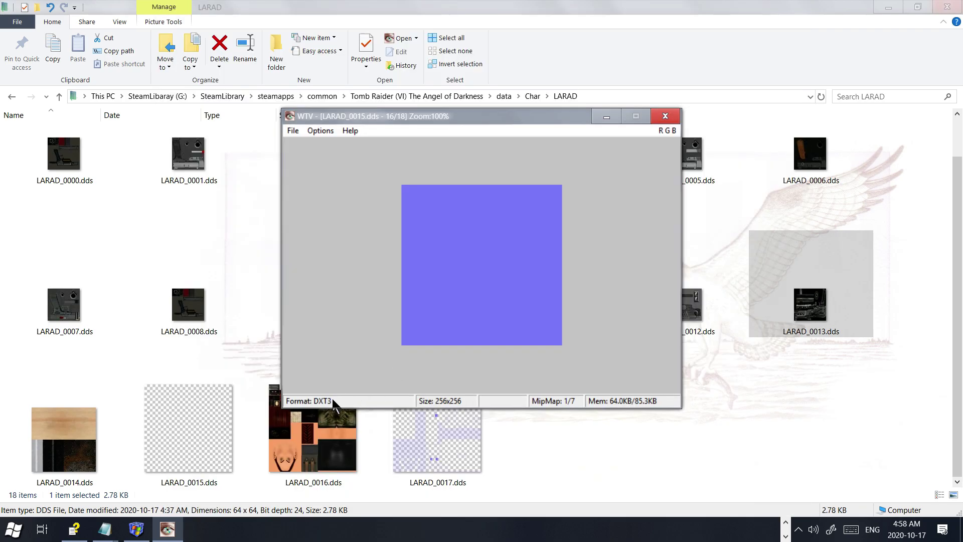
left_click(665, 117)
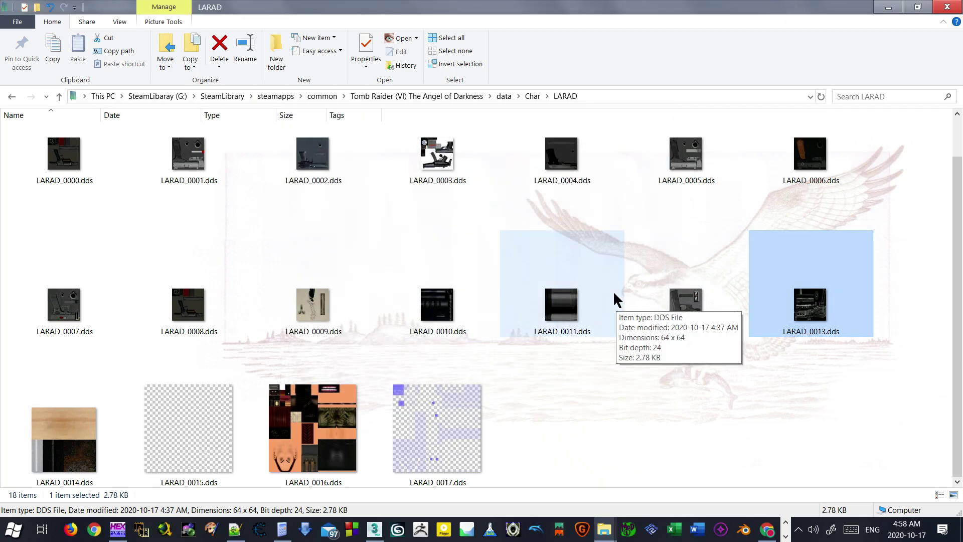
Step: Return to 3ds Max, dismiss the import message and clear the object selection
left_click(887, 8)
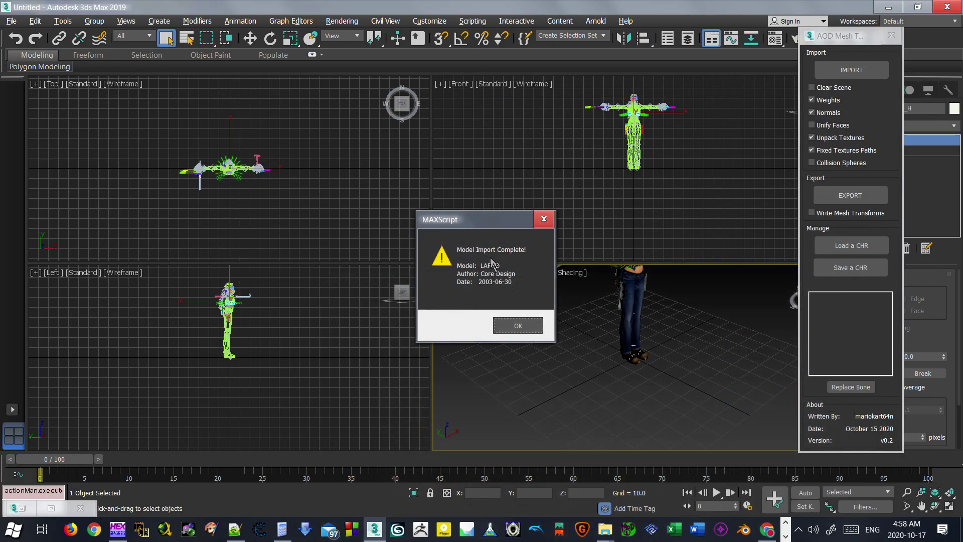
left_click_drag(464, 220, 504, 226)
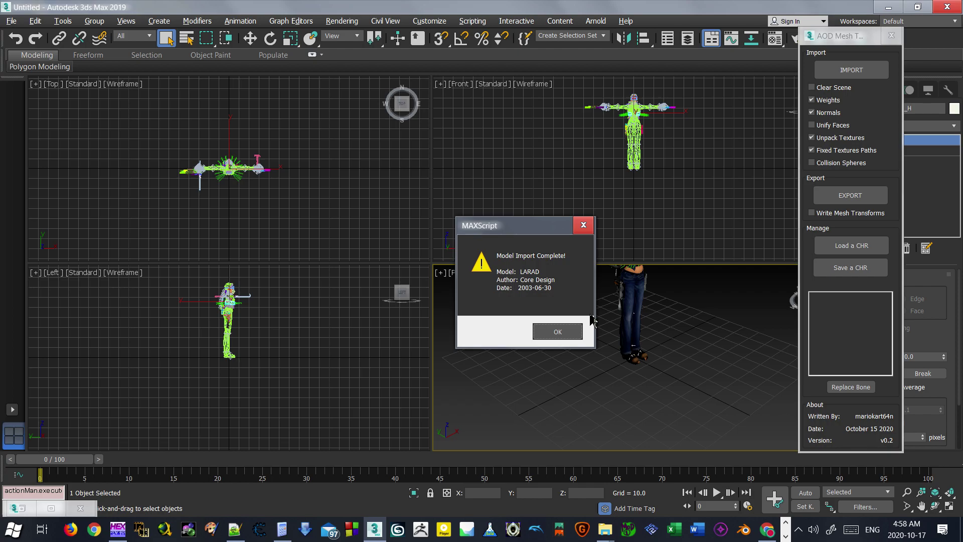
left_click(557, 332)
left_click(723, 294)
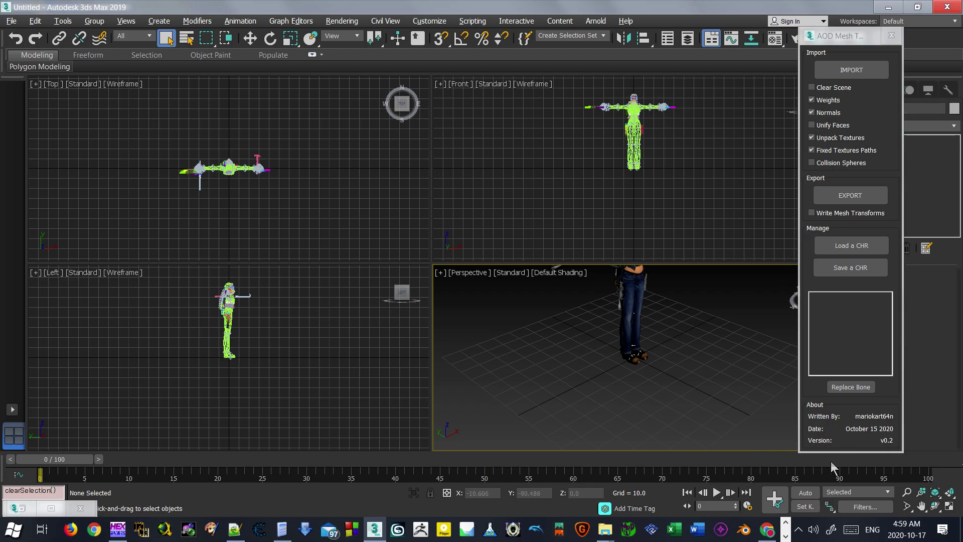
Step: Maximize the Perspective viewport and frame the whole imported character, seen from the front
left_click(951, 507)
key("z")
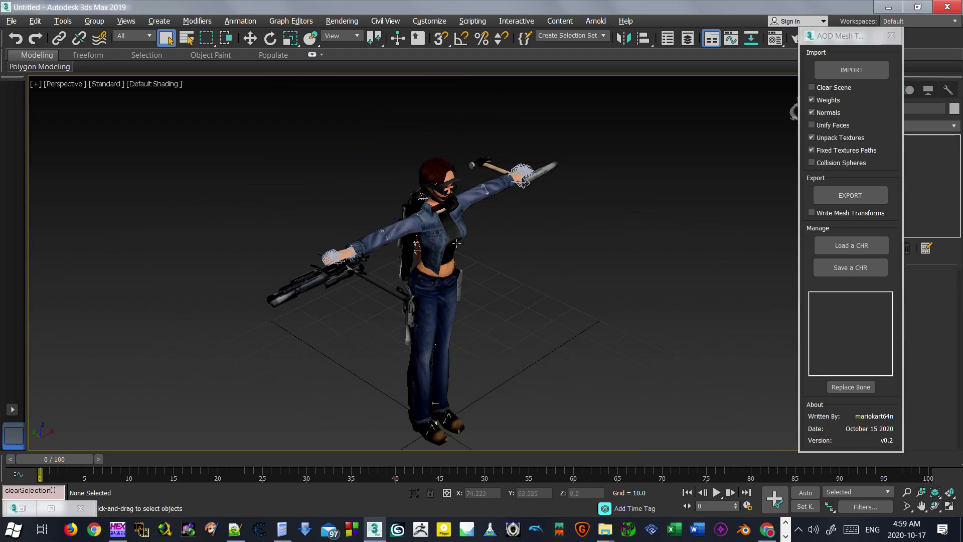
middle_click_drag(457, 244, 466, 210, "alt")
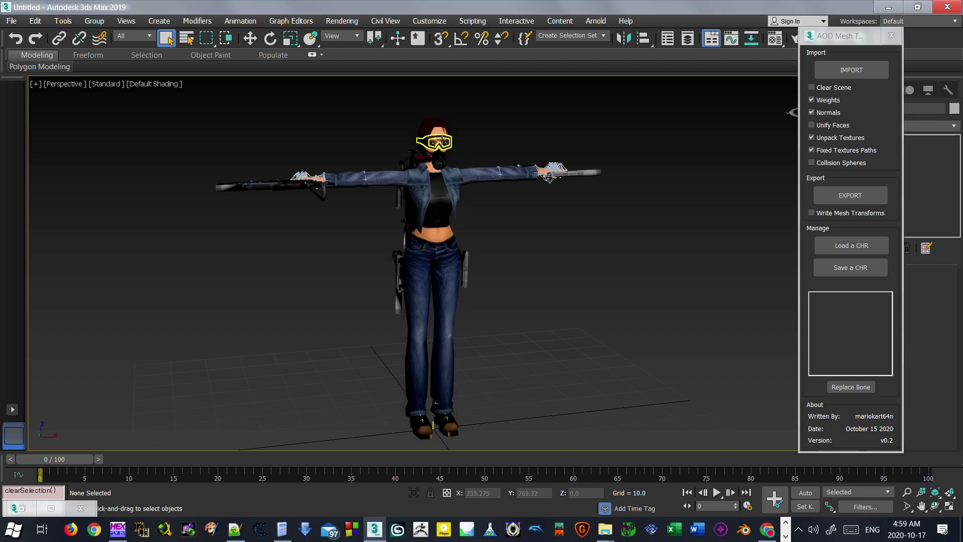
Step: Check the triangle counts of the whole scene and of the body mesh with the Polygon Counter, and close it
scroll(517, 293, "up", 4)
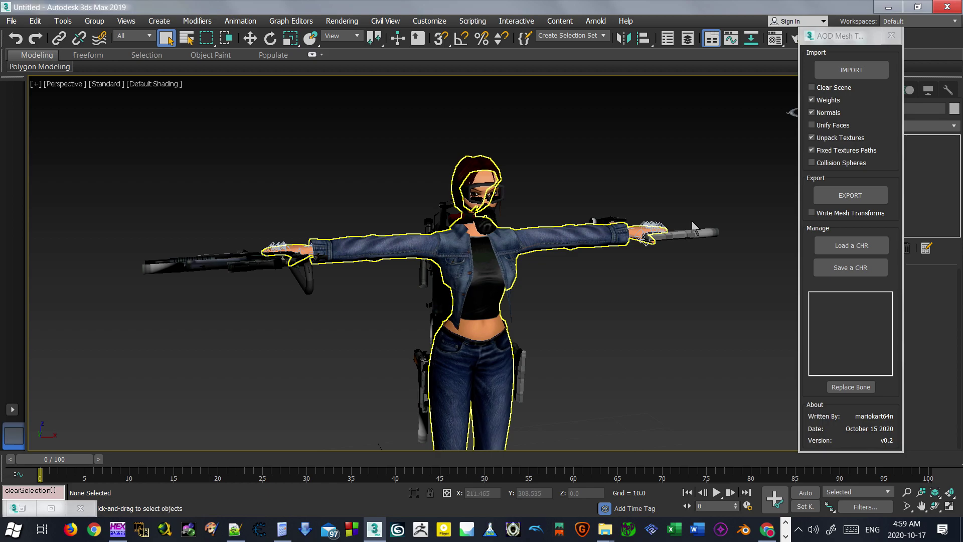
left_click(948, 90)
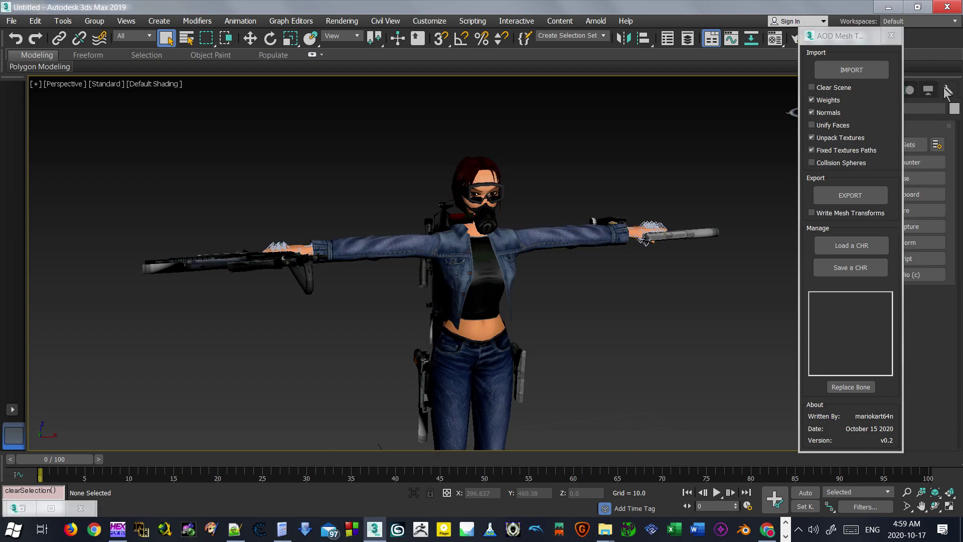
left_click(923, 162)
left_click_drag(545, 211, 738, 307)
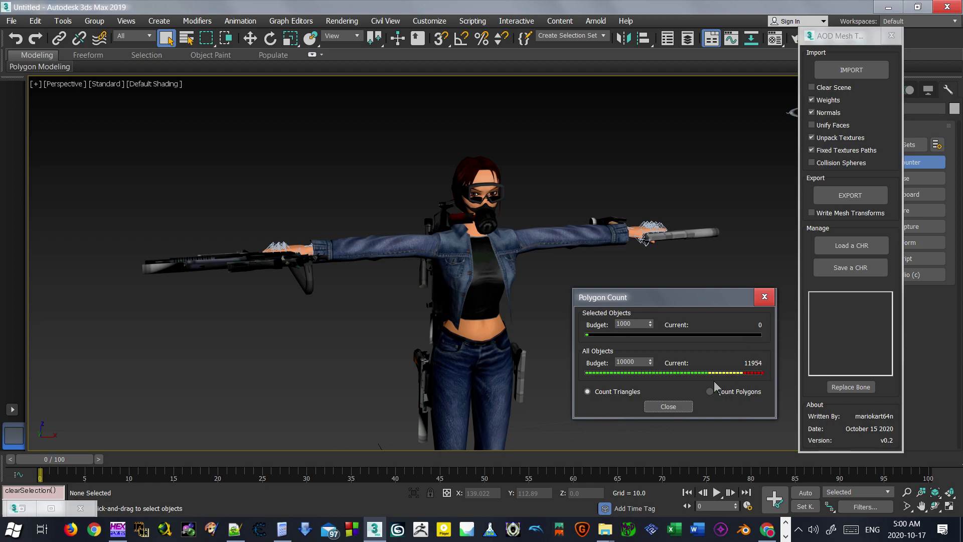
left_click(467, 251)
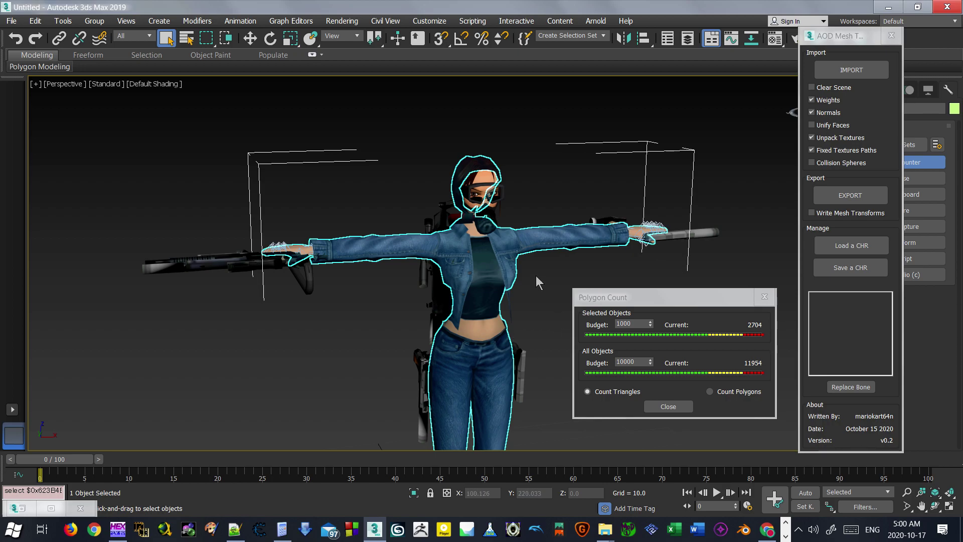
left_click(668, 409)
left_click(677, 406)
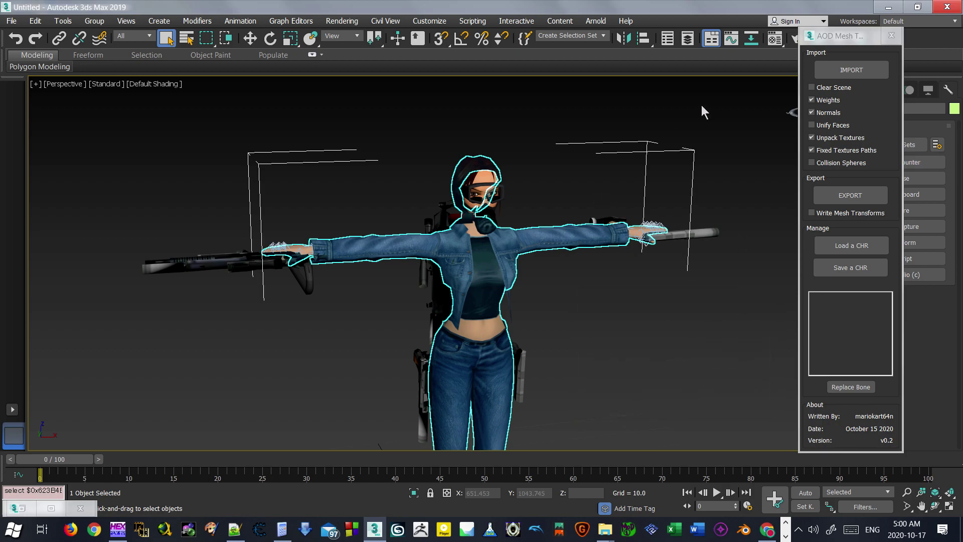
Step: Clear the AOD mesh toolkit window out of the way and inspect the modifier stacks of the body mesh and the hammer
left_click_drag(843, 44, 962, 44)
left_click(869, 91)
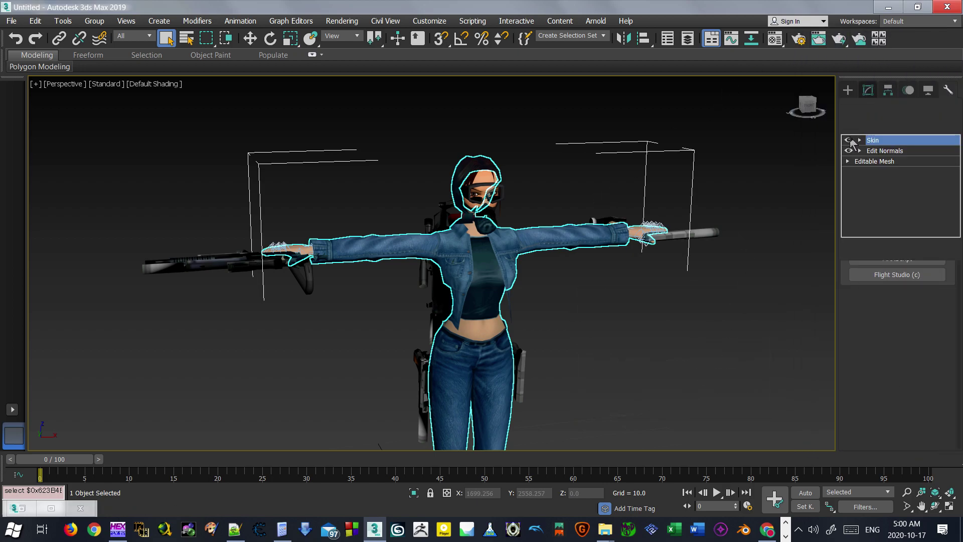
scroll(482, 240, "up", 2)
scroll(531, 234, "up", 2)
middle_click_drag(530, 234, 498, 281)
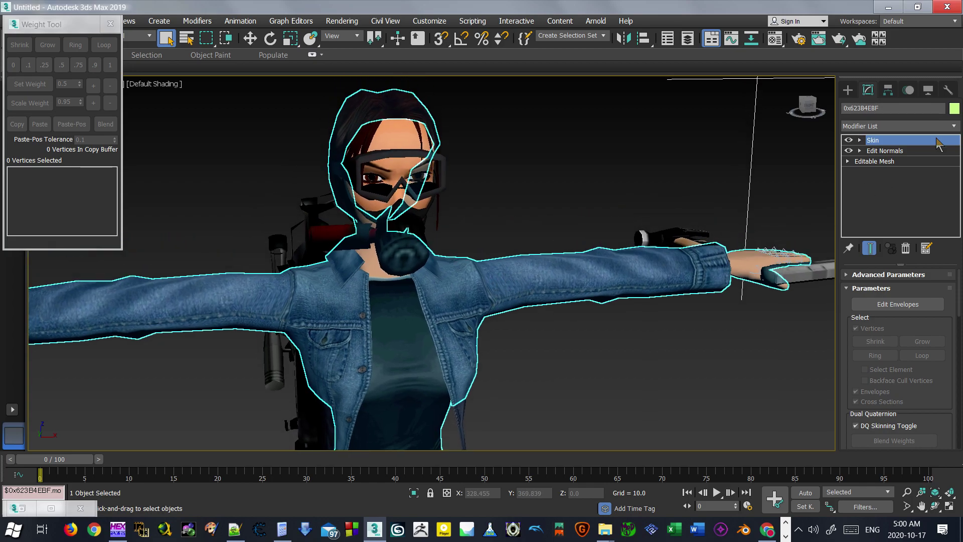
left_click(682, 235)
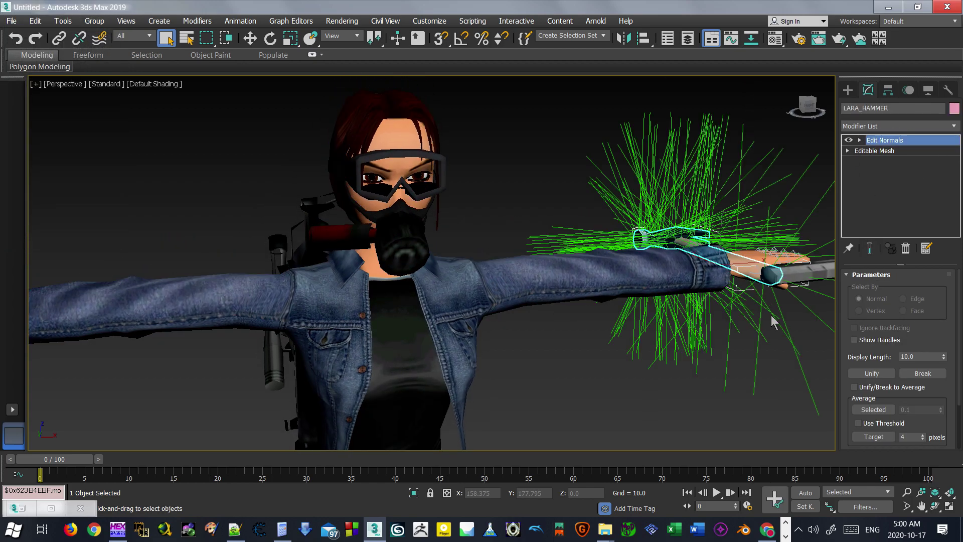
left_click(718, 247)
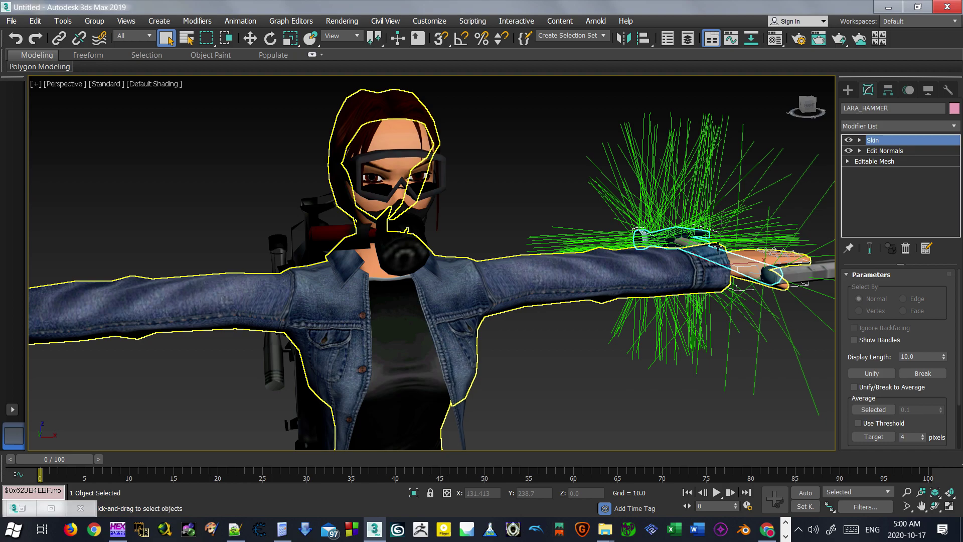
Step: Activate the Rotate tool and display the Perspective viewport in wireframe, closing in on the left shoulder bones
left_click(270, 38)
scroll(497, 215, "up", 5)
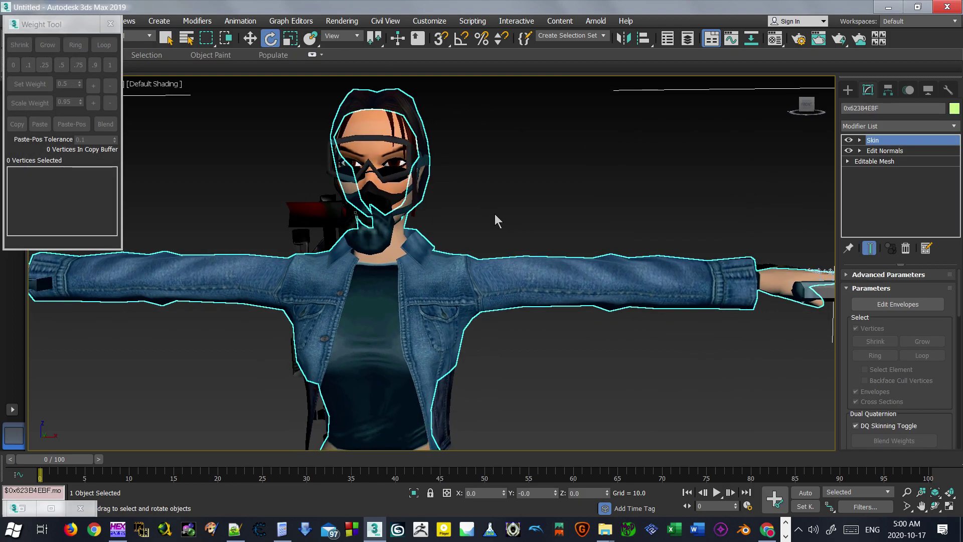
key("F3")
scroll(430, 326, "up", 2)
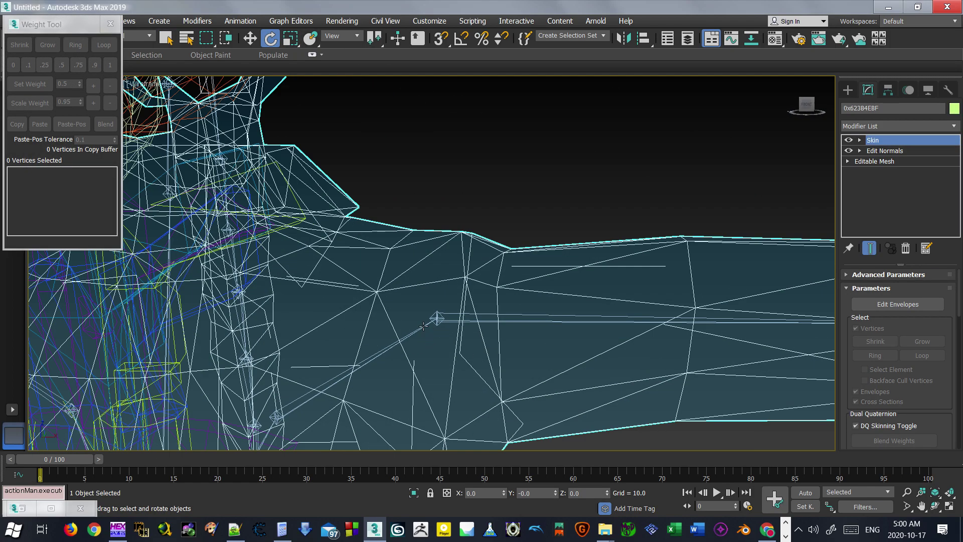
Step: Try rotating the BICEP_L bone to test how the skinned left arm deforms, and undo the rotation
left_click(436, 319)
mouse_move(454, 290)
left_mouse_down()
mouse_move(482, 248)
mouse_move(421, 222)
mouse_move(390, 225)
mouse_move(427, 306)
mouse_move(490, 318)
mouse_move(445, 275)
mouse_move(470, 301)
left_mouse_up()
scroll(470, 301, "down", 2)
scroll(470, 302, "down", 3)
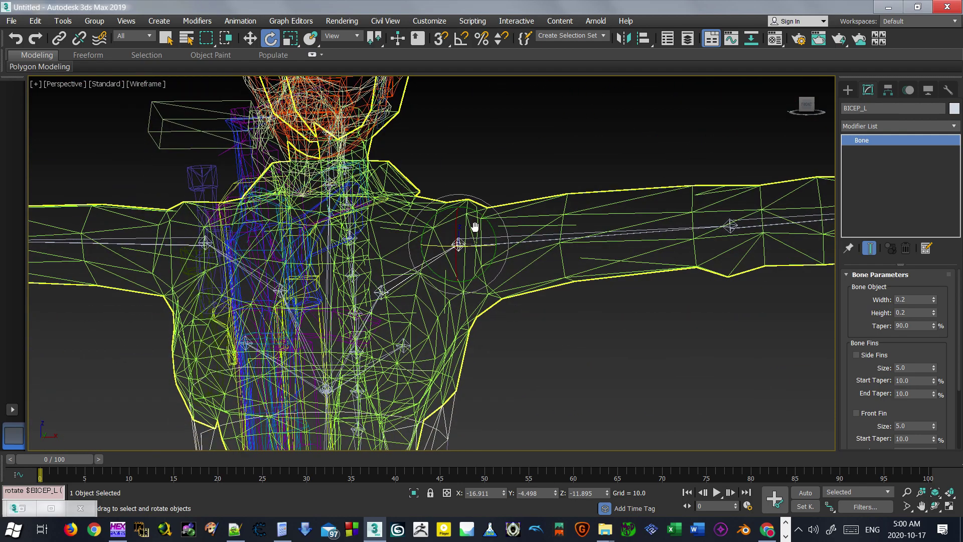
left_click_drag(491, 225, 519, 216)
key("ctrl+z")
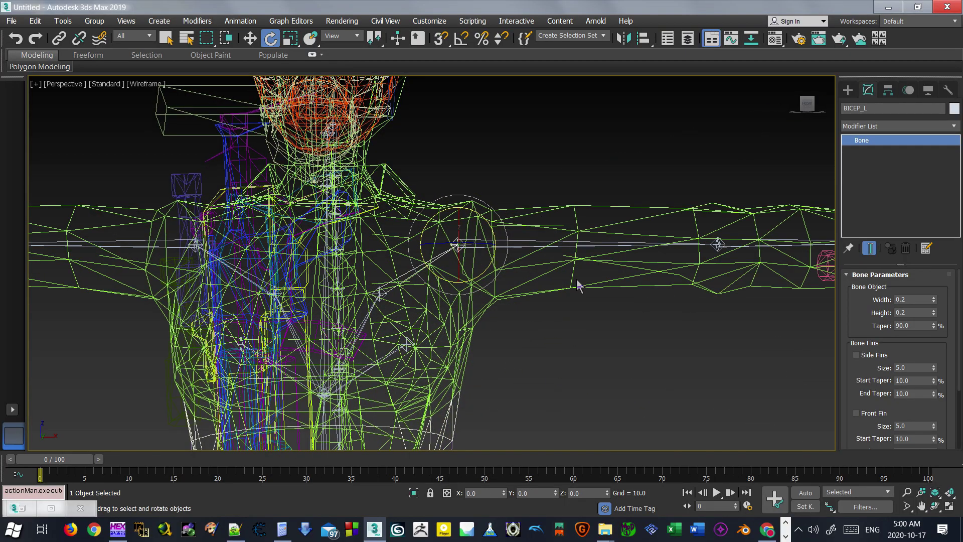
Step: Hide the body mesh to expose the bones and attached accessories
middle_click_drag(576, 284, 462, 282, "alt")
scroll(462, 281, "down", 2)
left_click(531, 275)
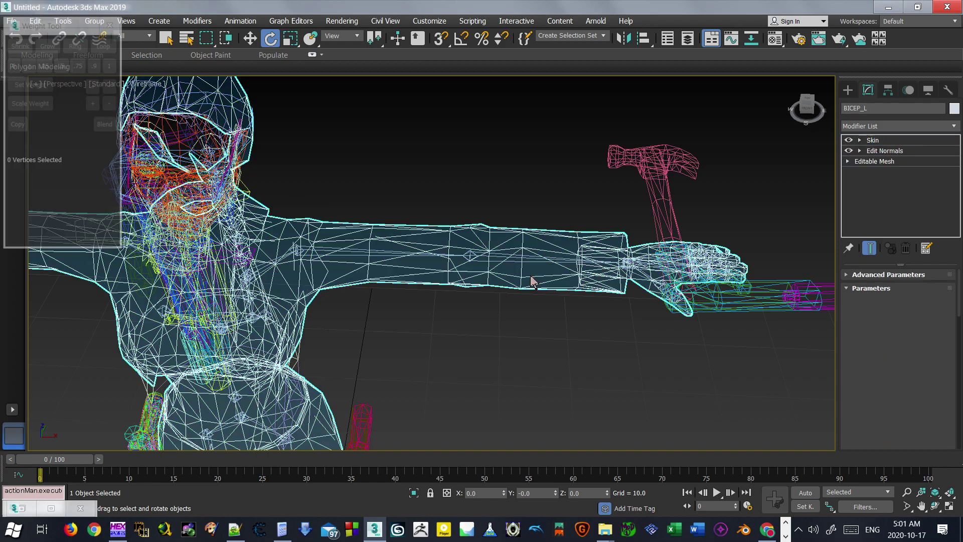
right_click(530, 275)
left_click(630, 230)
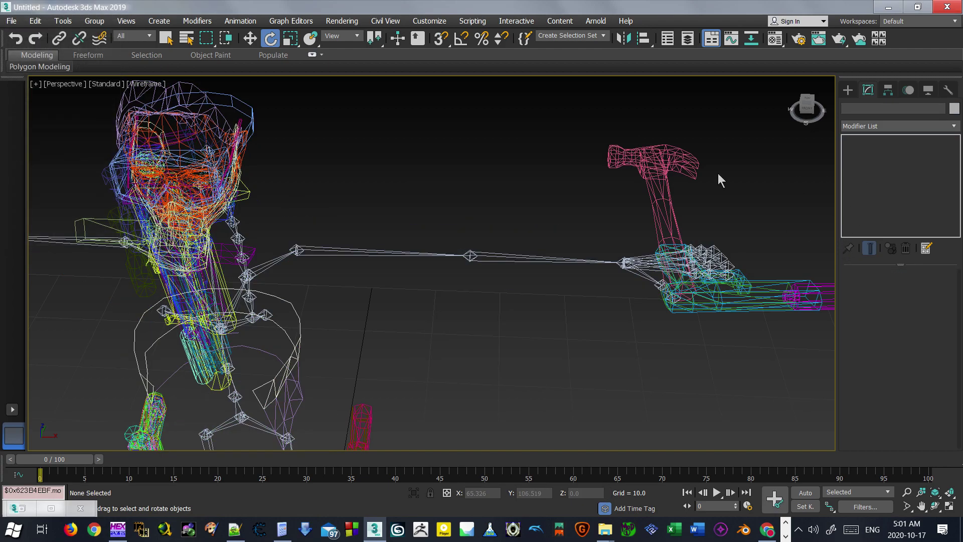
Step: Try rotating the PALM_L bone to test whether the hammer follows the left hand, and undo the rotation
left_click(700, 175)
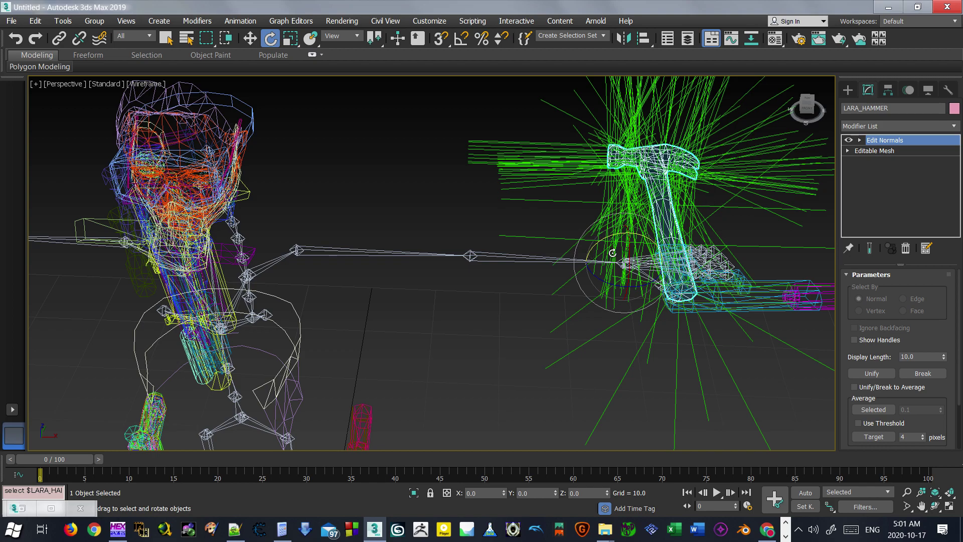
middle_click_drag(618, 277, 560, 323)
left_click(503, 354)
scroll(609, 285, "up", 3)
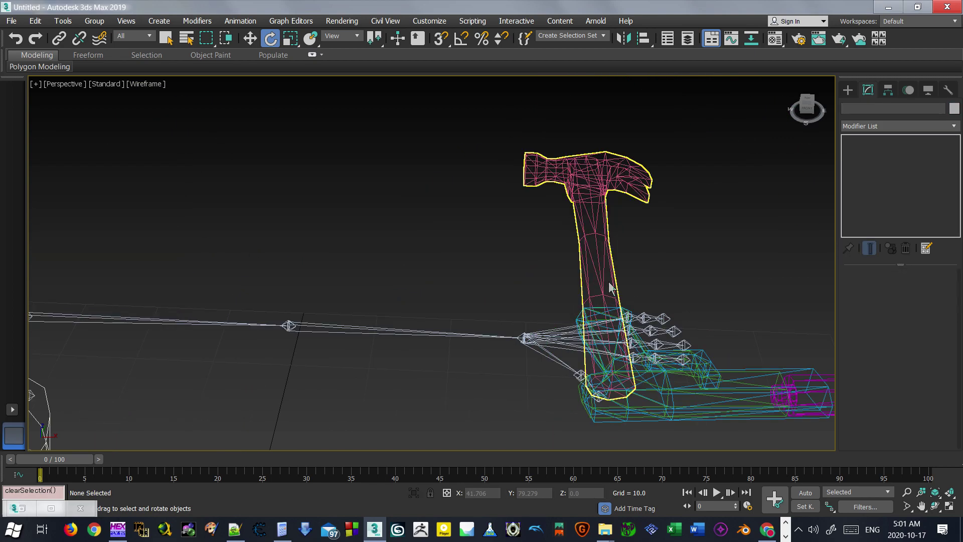
left_click(525, 339)
left_click_drag(544, 328, 601, 328)
key("ctrl+z")
key("ctrl+z")
scroll(629, 286, "down", 3)
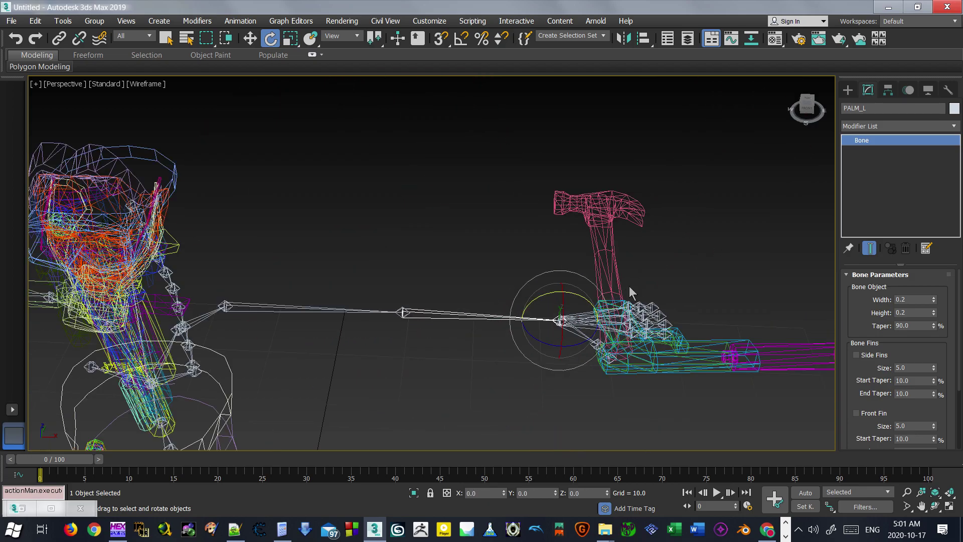
Step: Link LARA_HAMMER as a child of the left forearm bone
left_click(65, 41)
left_click(608, 213)
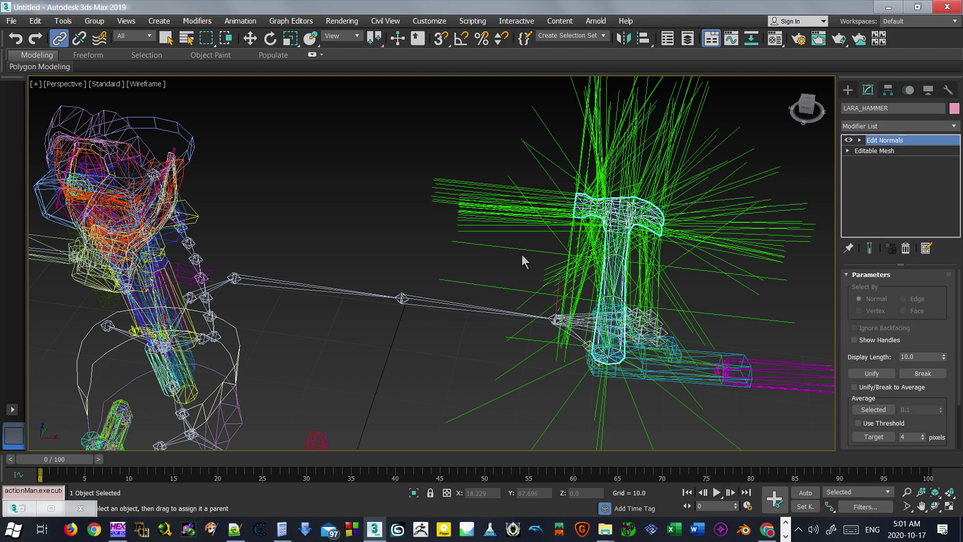
left_click_drag(573, 251, 297, 293)
Step: Try rotating the left arm bones, including BICEP_L, to test the hammer's parent link, and undo the changes
left_click(269, 39)
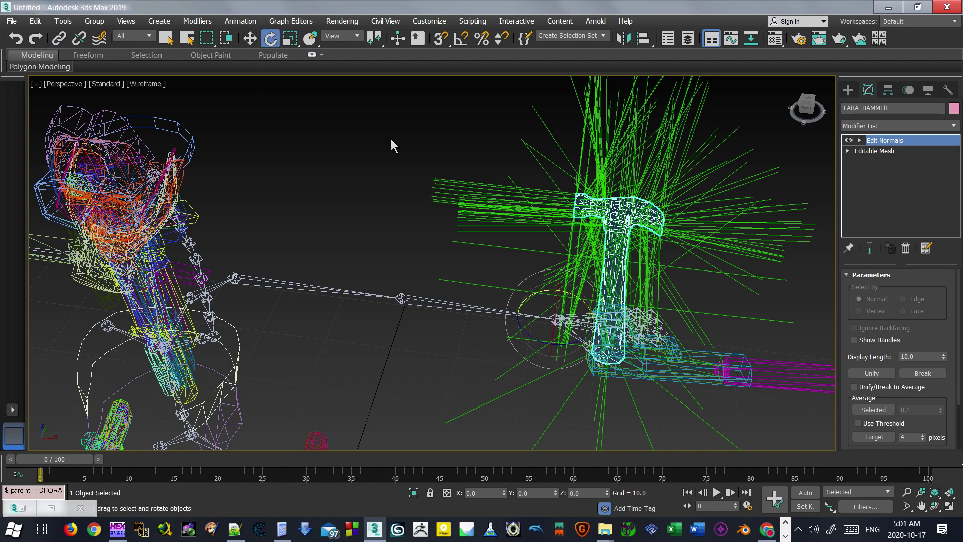
left_click(390, 139)
left_click(556, 318)
left_click_drag(556, 318, 259, 304)
key("ctrl+z")
left_click(344, 289)
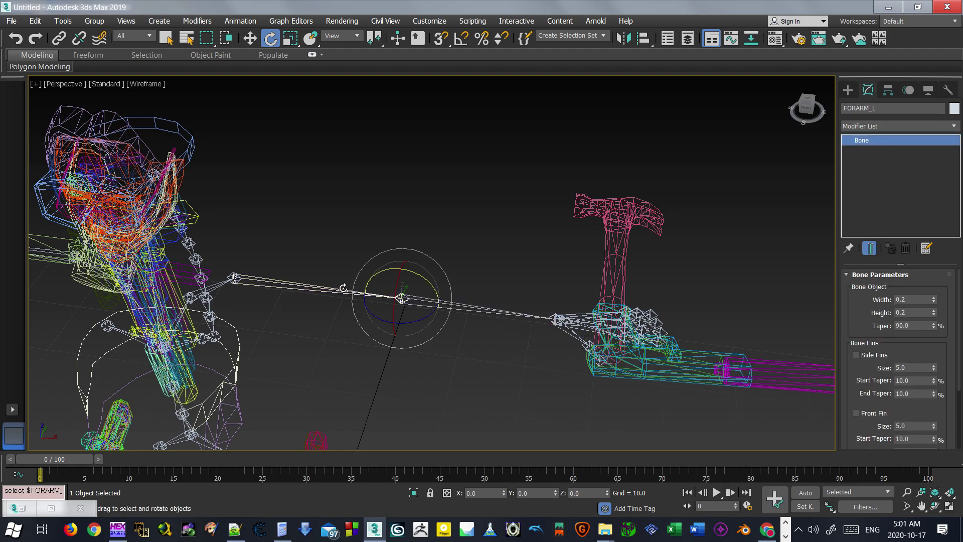
left_click(226, 282)
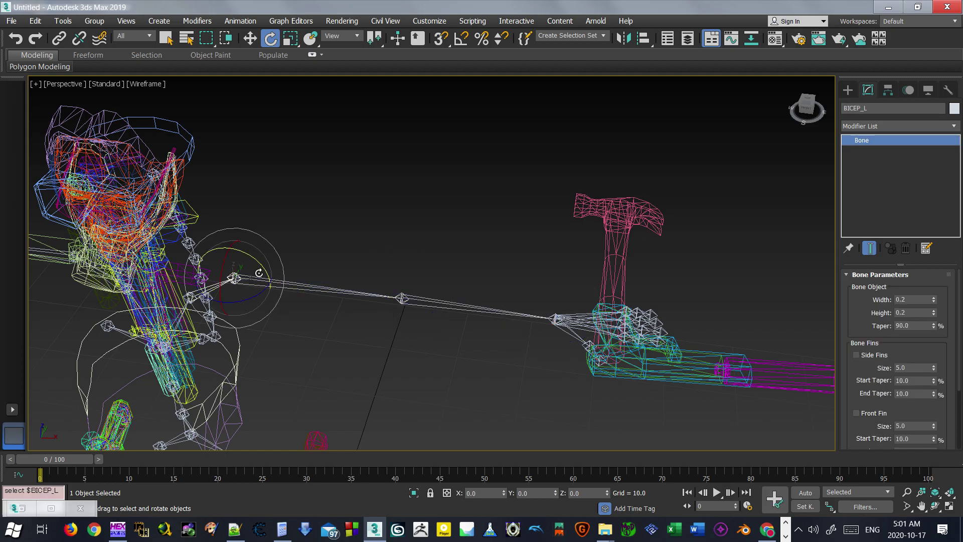
left_click_drag(226, 282, 267, 275)
key("ctrl+z")
key("shift+z")
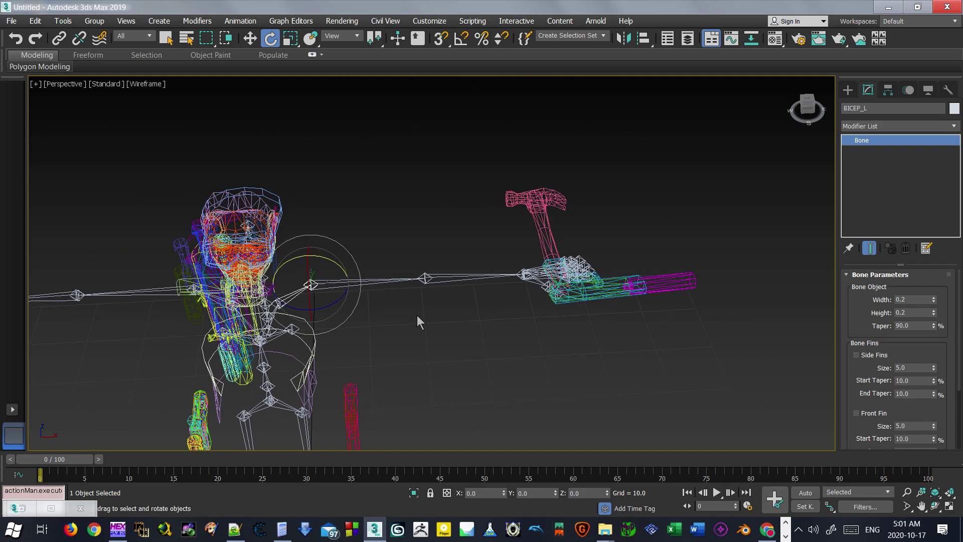
Step: Clear the bone selection, activate the Move tool, and examine the hammer's placement relative to the left hand and the full skeleton
middle_click_drag(522, 296, 431, 274, "alt")
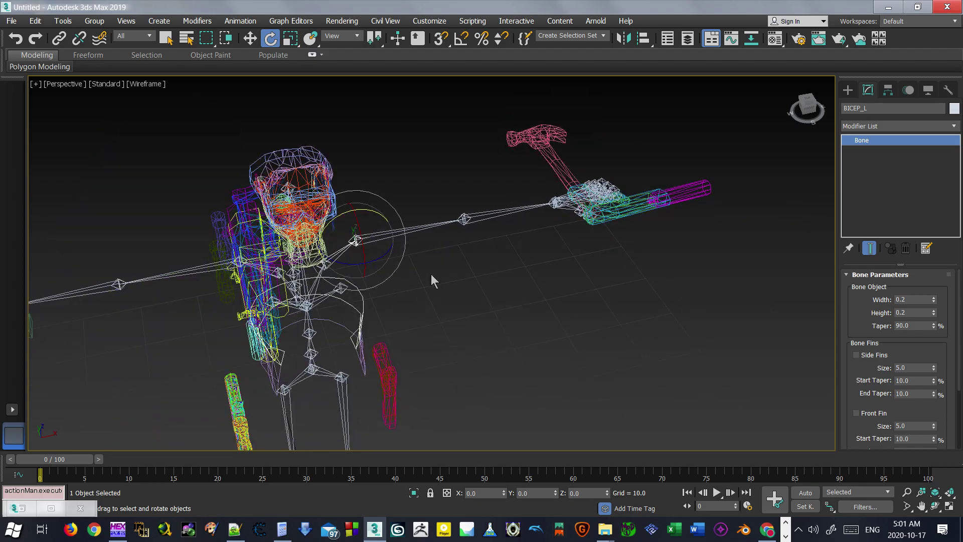
left_click(507, 275)
middle_click_drag(409, 337, 473, 238, "alt")
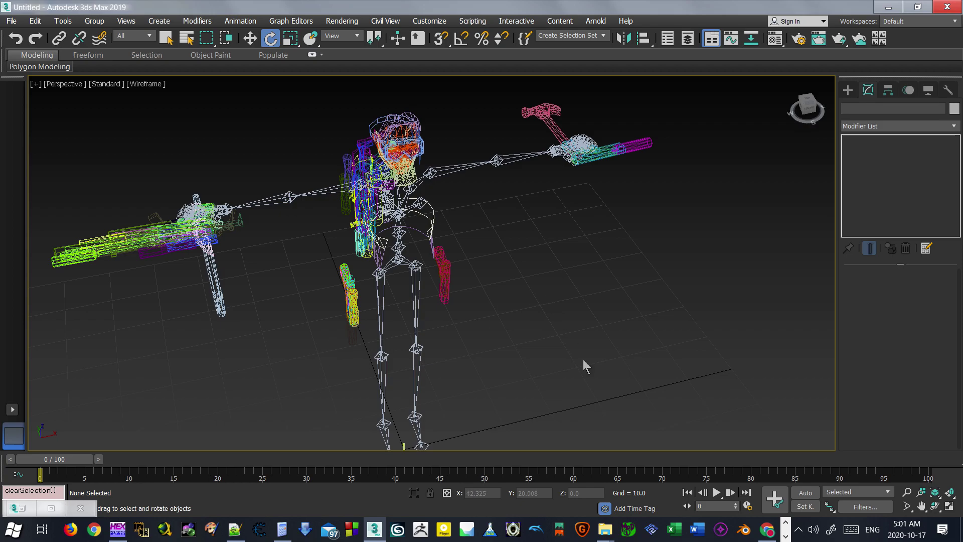
mouse_move(508, 199)
middle_mouse_down("alt")
mouse_move(414, 149)
mouse_move(524, 198)
middle_mouse_up("alt")
key("w")
scroll(524, 198, "up", 3)
middle_click_drag(548, 260, 535, 271, "alt")
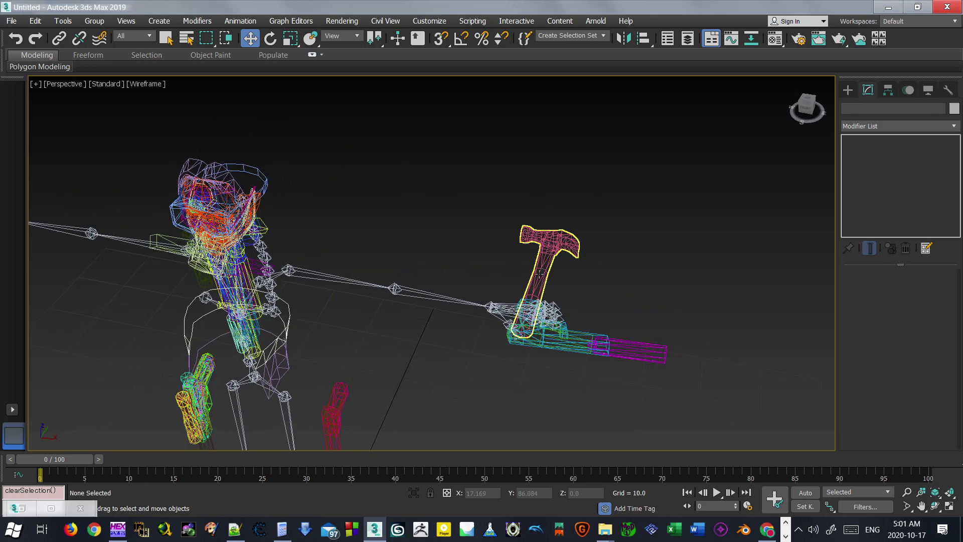
left_click(534, 249)
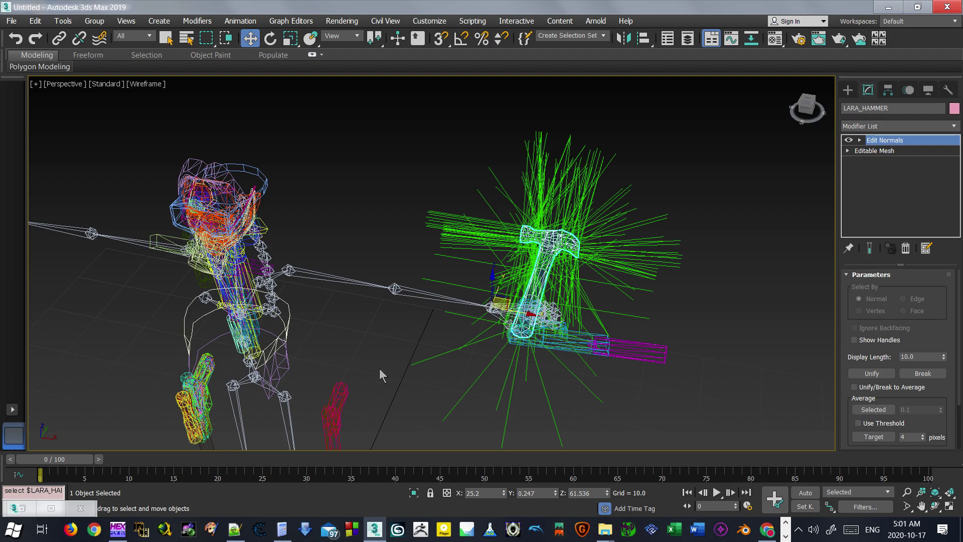
middle_click_drag(381, 360, 409, 283, "alt")
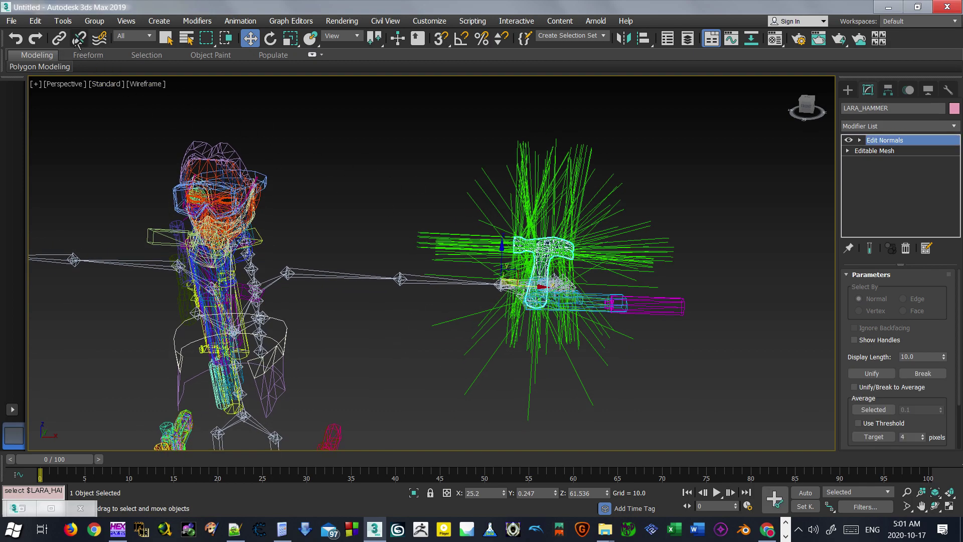
scroll(437, 291, "down", 3)
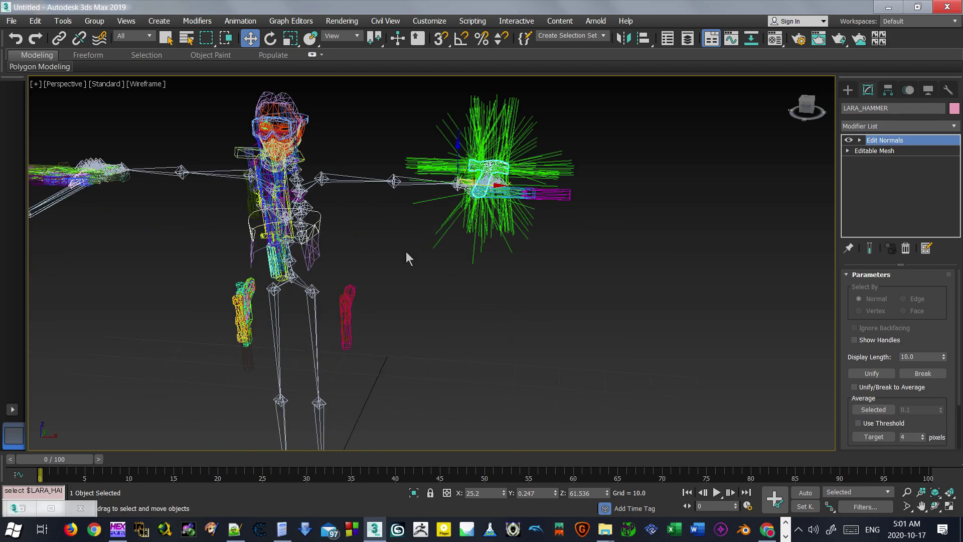
scroll(514, 161, "down", 5)
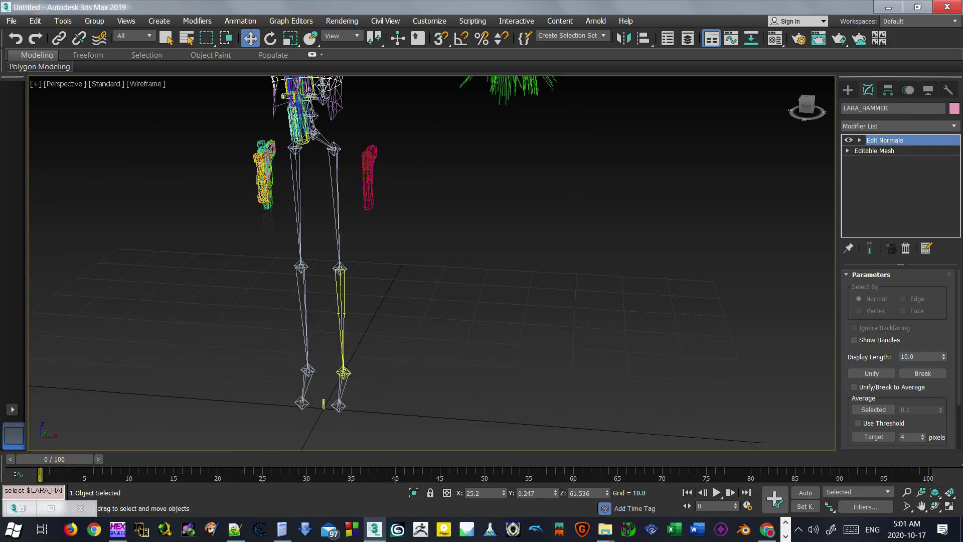
Step: Try moving the ROOT bone to about -61 on X to test which accessories follow the skeleton, and undo the move
left_click(334, 396)
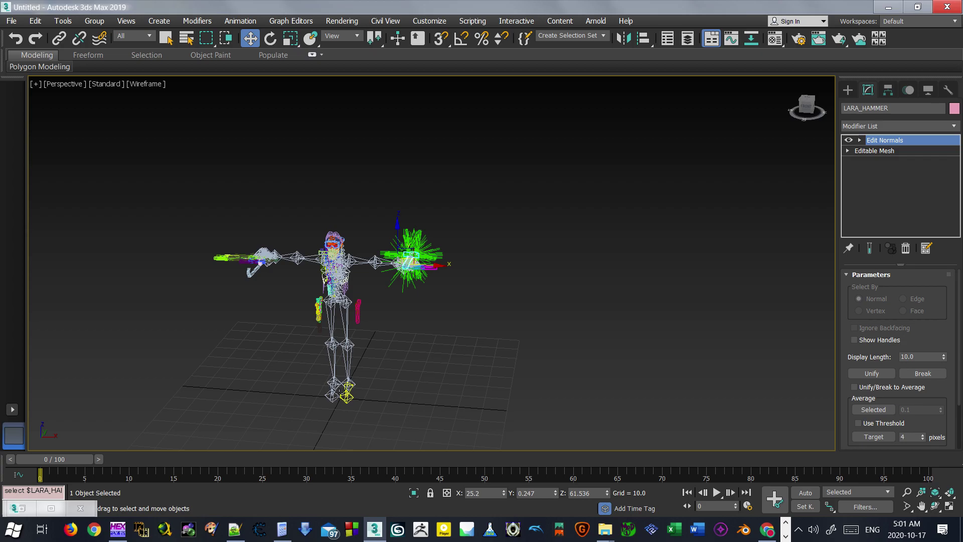
scroll(333, 395, "up", 5)
left_click(340, 400)
scroll(366, 292, "down", 5)
scroll(366, 292, "up", 5)
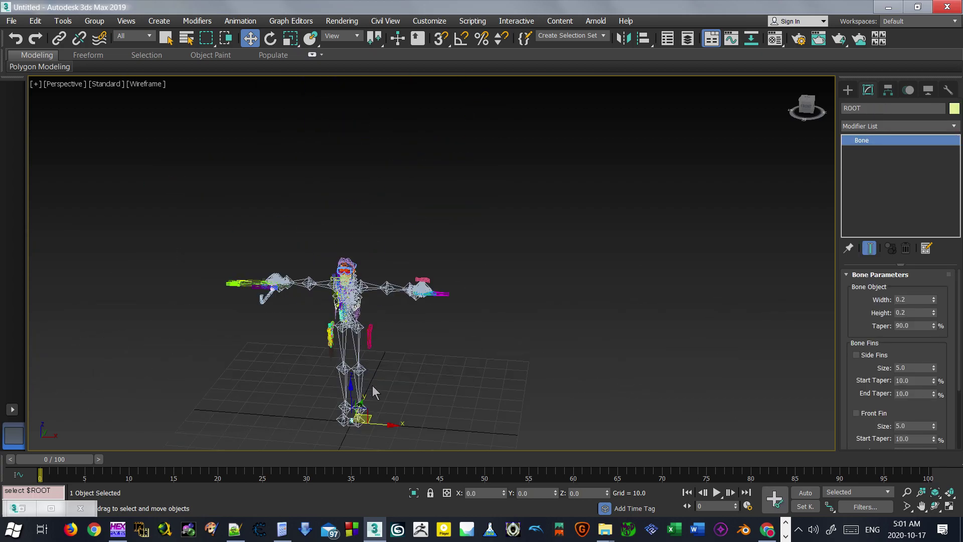
left_click_drag(383, 422, 241, 394)
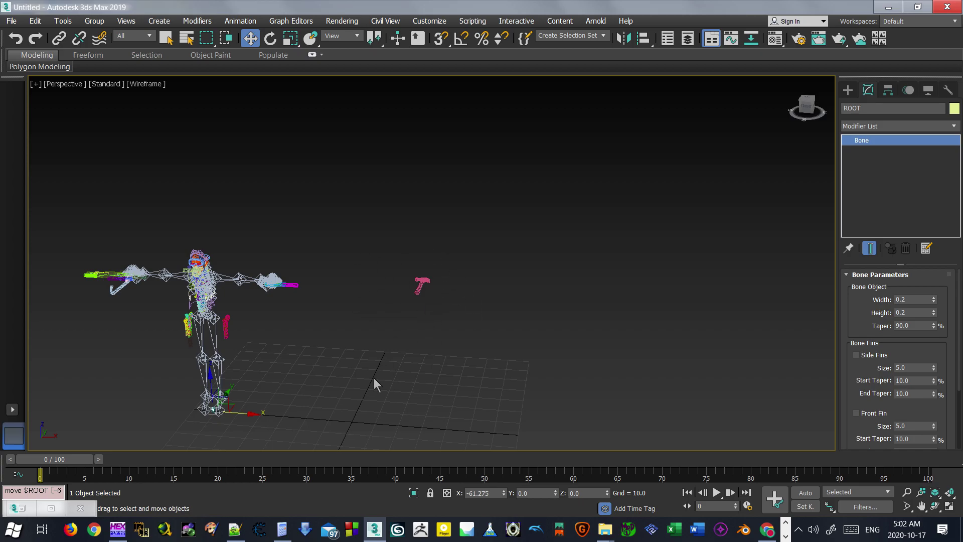
key("ctrl+z")
scroll(435, 278, "up", 4)
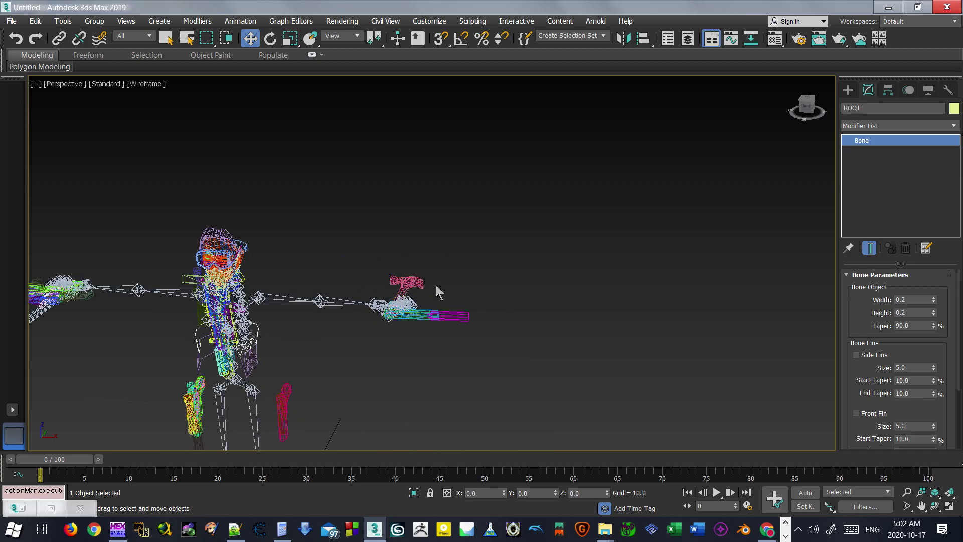
scroll(401, 284, "up", 2)
middle_click_drag(402, 284, 443, 257)
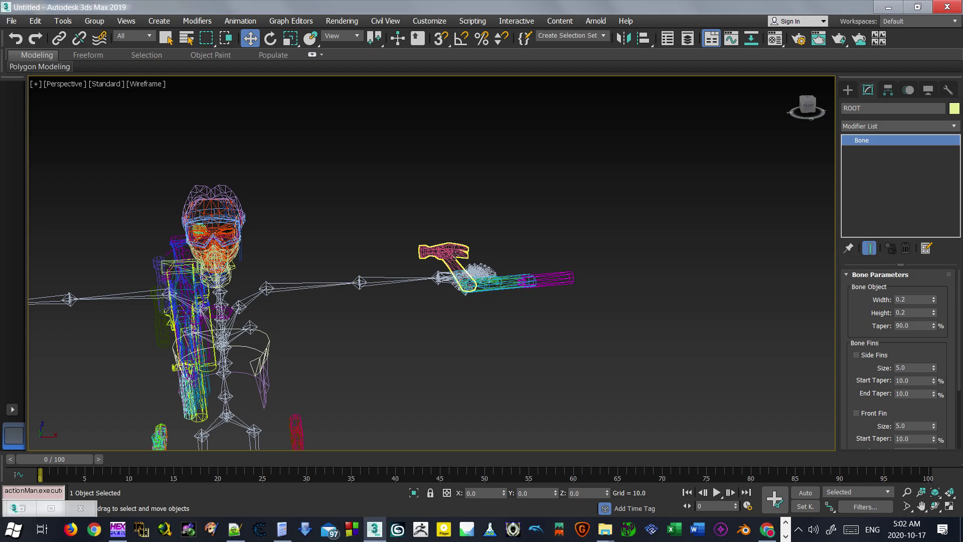
Step: Examine the skeleton and its attached accessories from several angles and display them with default shading
middle_click_drag(423, 265, 396, 254, "alt")
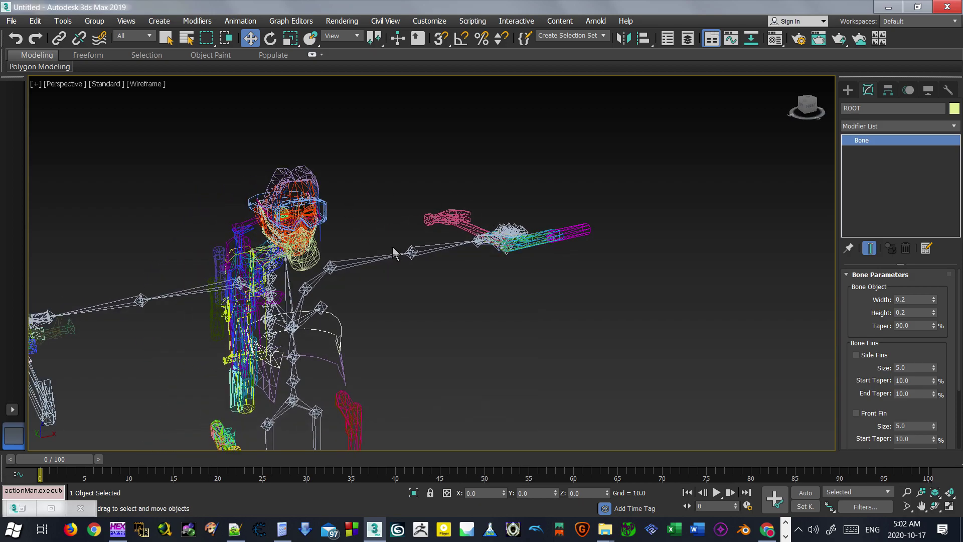
middle_click_drag(413, 220, 496, 183)
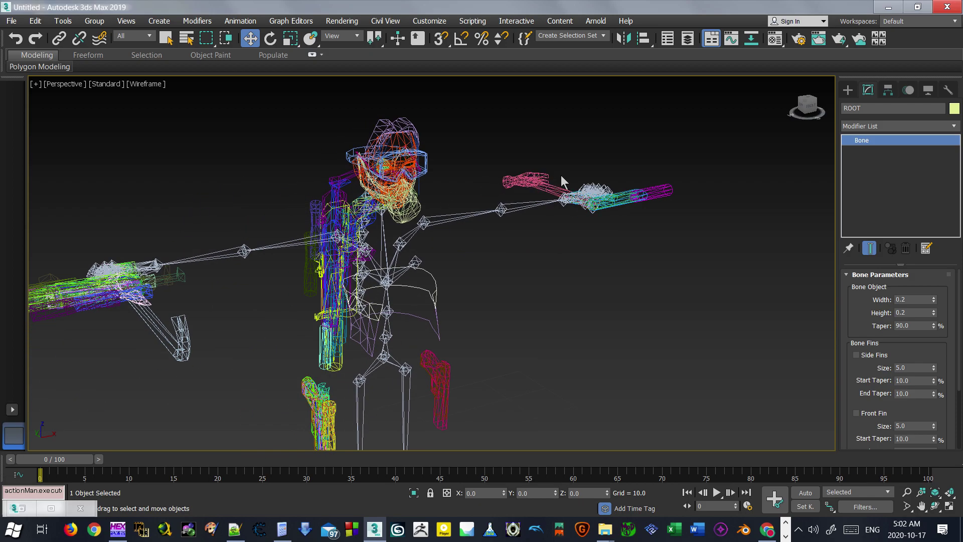
scroll(490, 214, "down", 5)
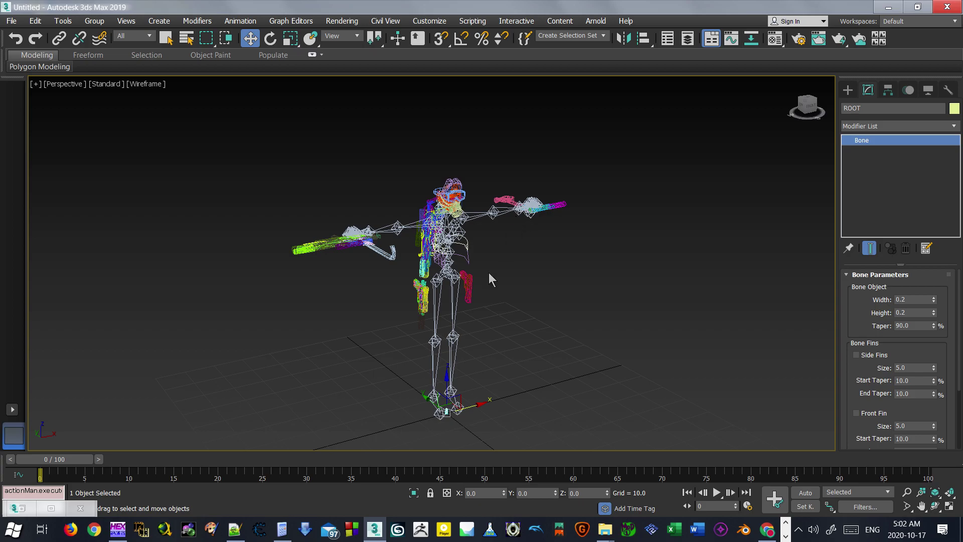
middle_click_drag(536, 272, 531, 264)
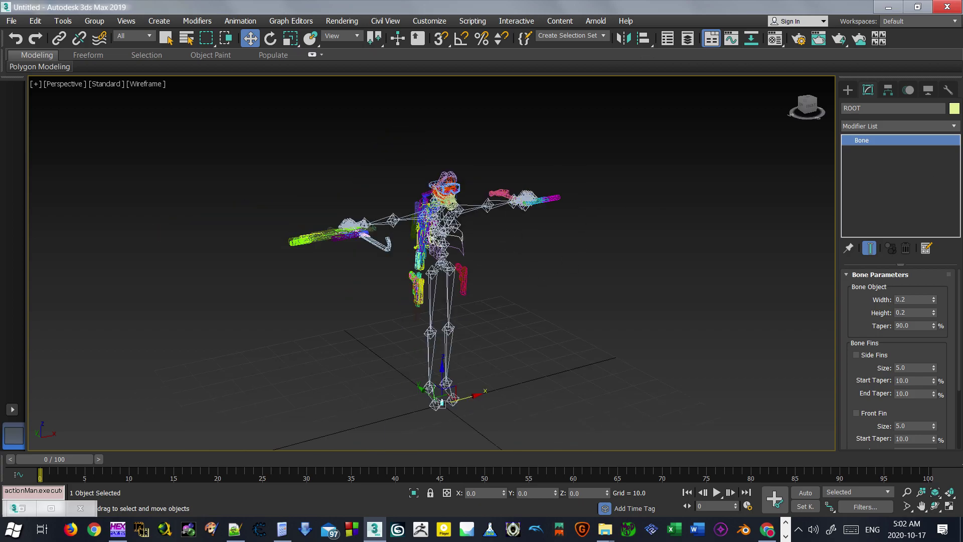
mouse_move(962, 60)
left_mouse_down()
mouse_move(691, 60)
mouse_move(709, 72)
mouse_move(647, 72)
mouse_move(962, 73)
left_mouse_up()
scroll(452, 247, "up", 15)
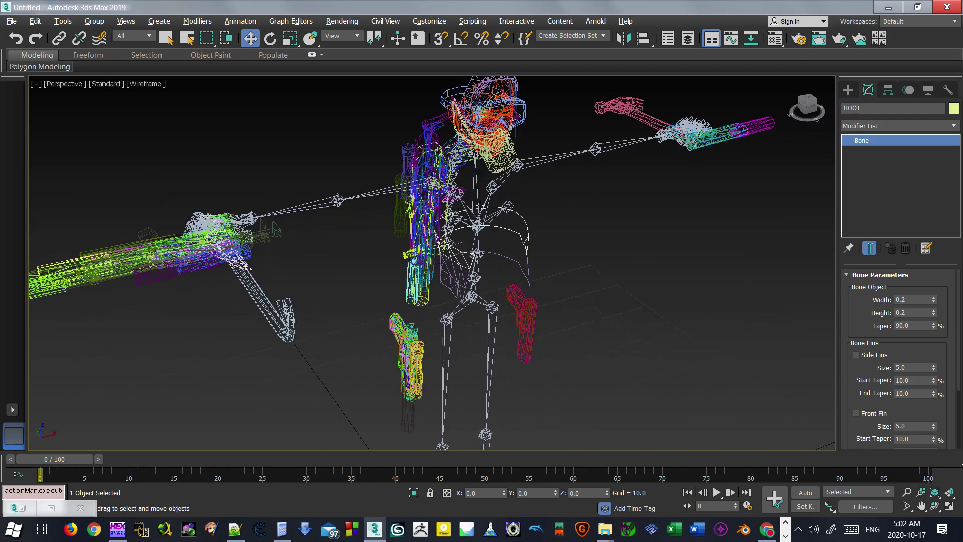
middle_click_drag(496, 203, 482, 187, "alt")
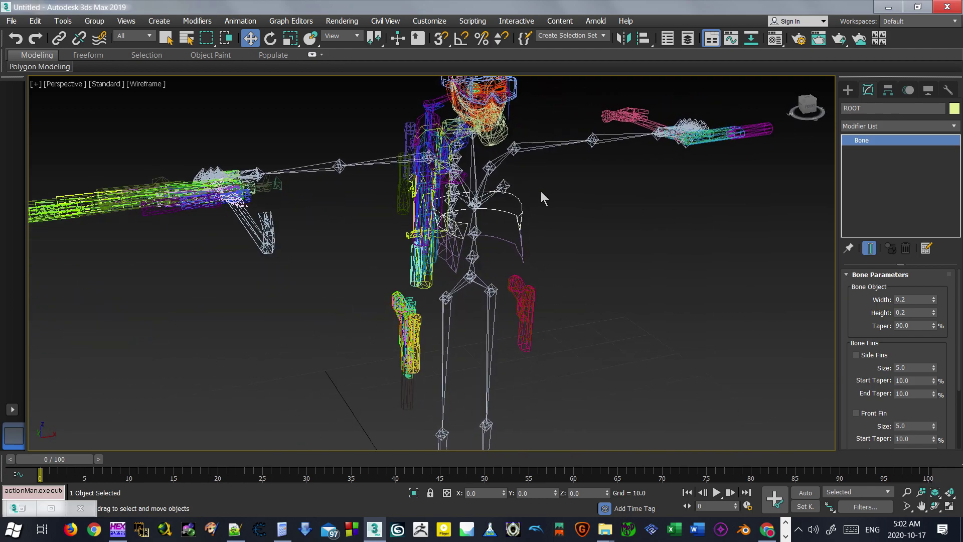
key("F3")
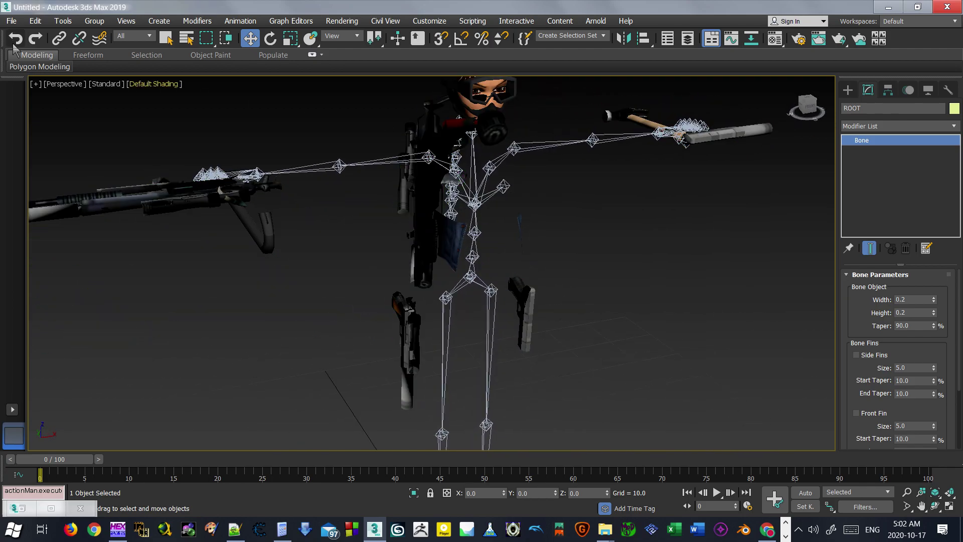
Step: Try to open the recent scene Mod.max from the data\Char\classic_lara_poseable_by_oo_fil_oo_d5gg620 folder
left_click(11, 20)
mouse_move(72, 85)
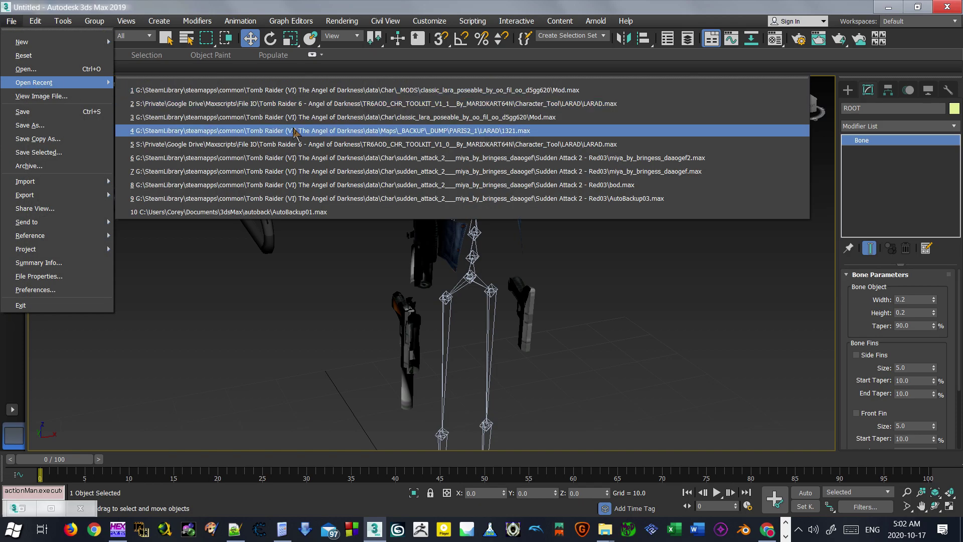
left_click(296, 117)
left_click(479, 282)
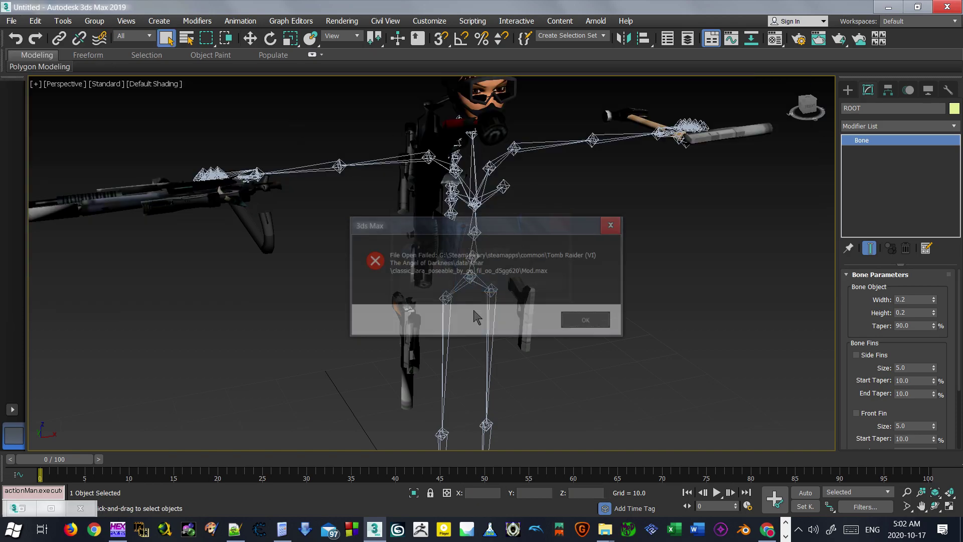
left_click(564, 326)
left_click(11, 21)
mouse_move(44, 83)
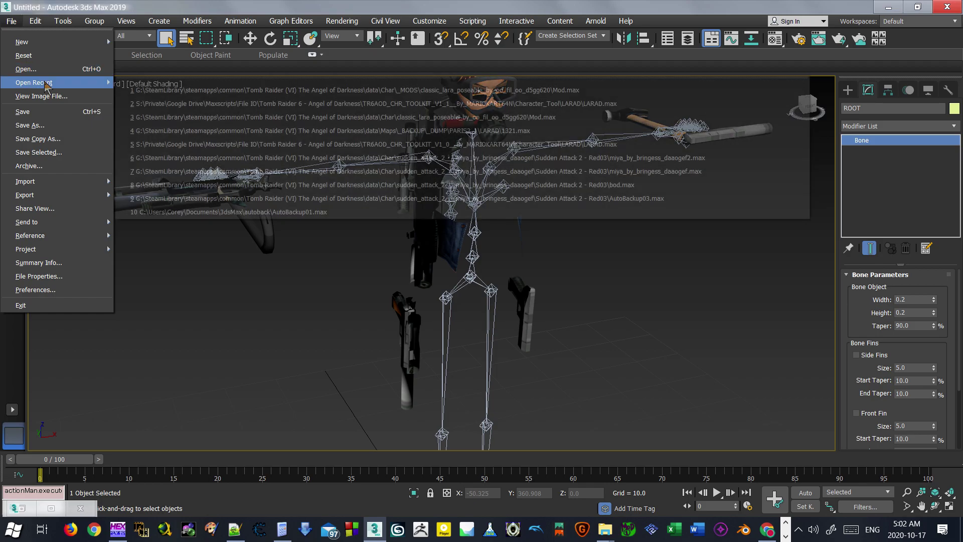
left_click(338, 117)
left_click(588, 322)
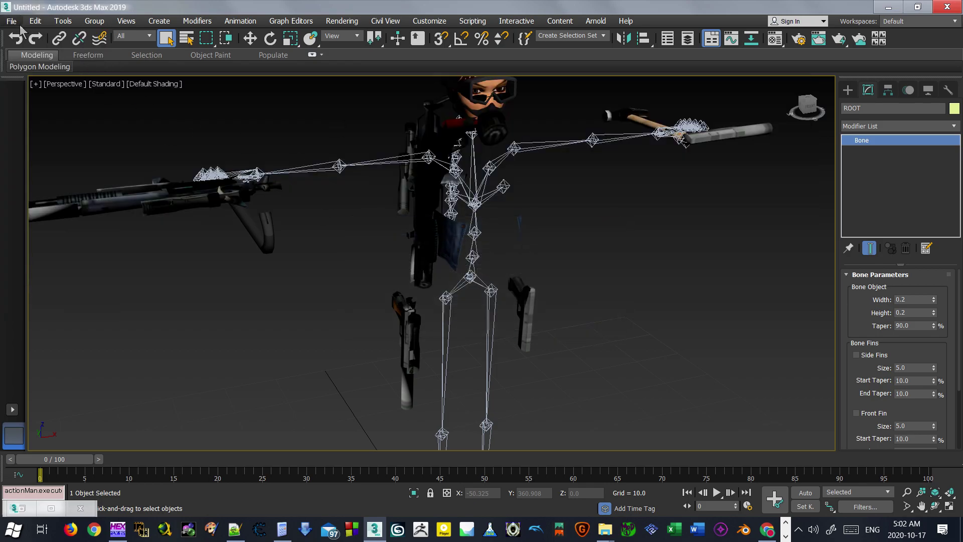
Step: Open the recent scene Mod.max from the Char\_MODS\classic_lara_poseable_by_oo_fil_oo_d5gg620 folder and bring the AOD mesh toolkit window into view
left_click(11, 21)
mouse_move(44, 83)
left_click(237, 91)
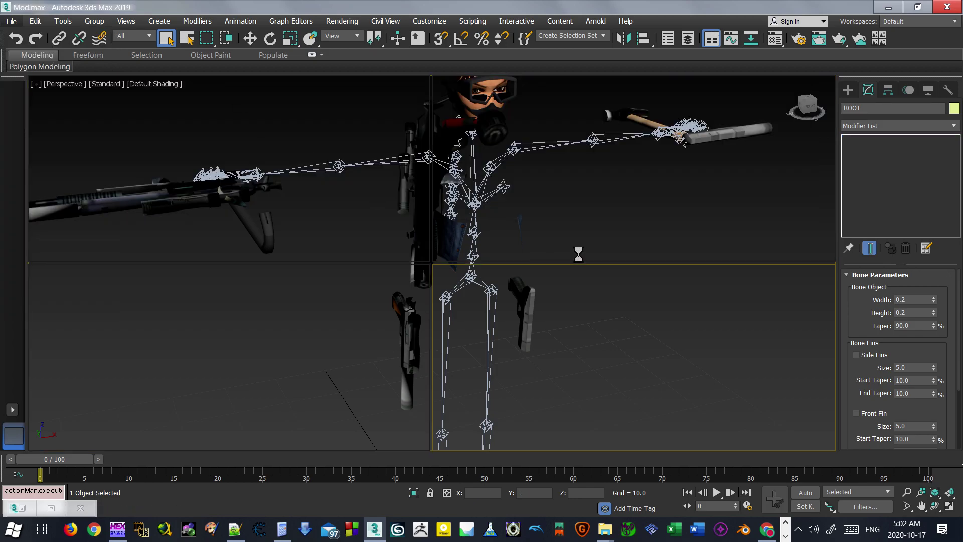
middle_click_drag(443, 244, 565, 315, "alt")
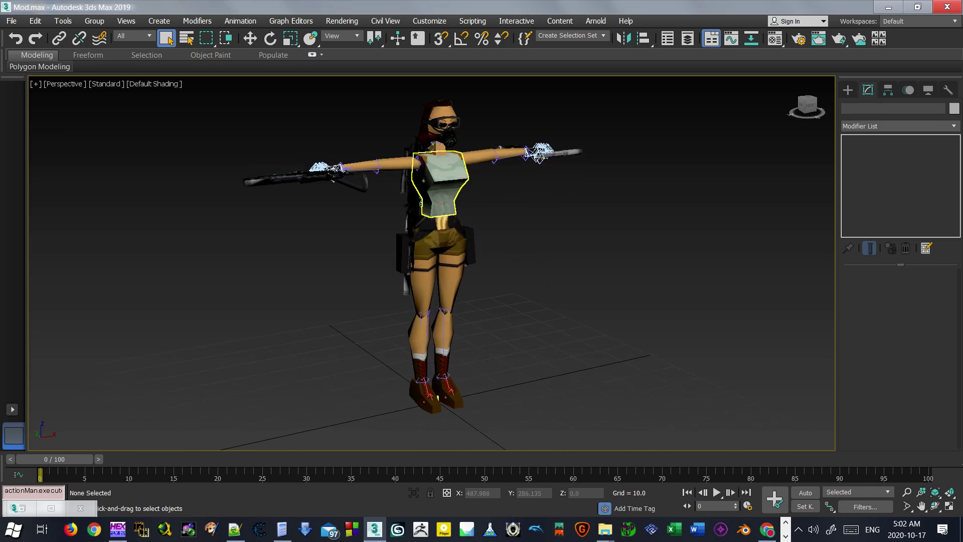
left_click_drag(962, 45, 755, 42)
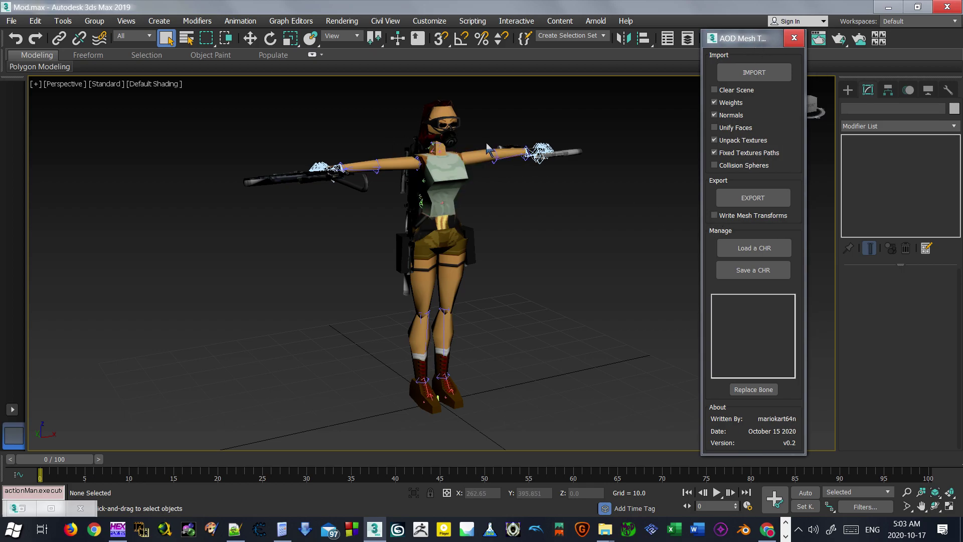
Step: Select the classic Lara model's right hand, right arm segments, torso, pelvis, both holsters and both thighs together
scroll(335, 193, "up", 5)
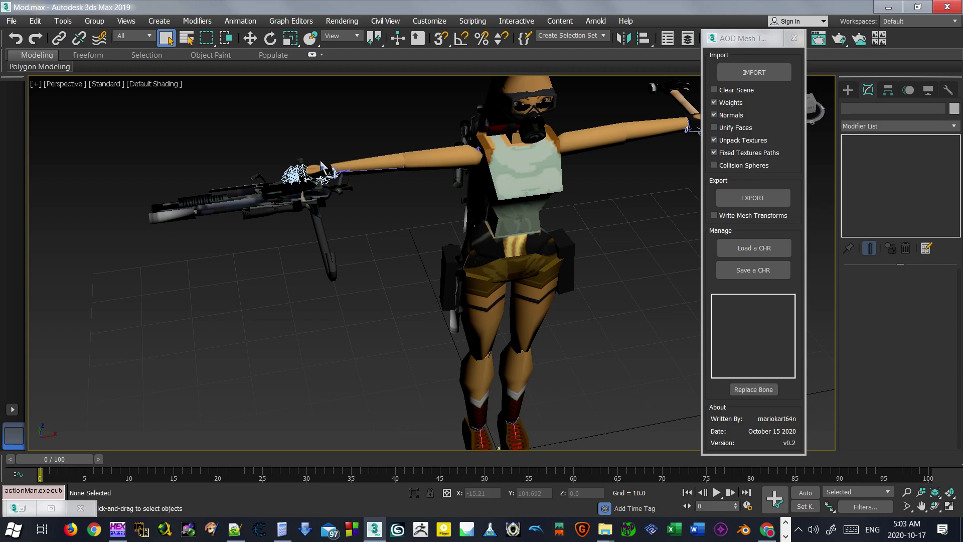
left_click(319, 168)
left_click(386, 162, "ctrl")
left_click(436, 156, "ctrl")
left_click(500, 161, "ctrl")
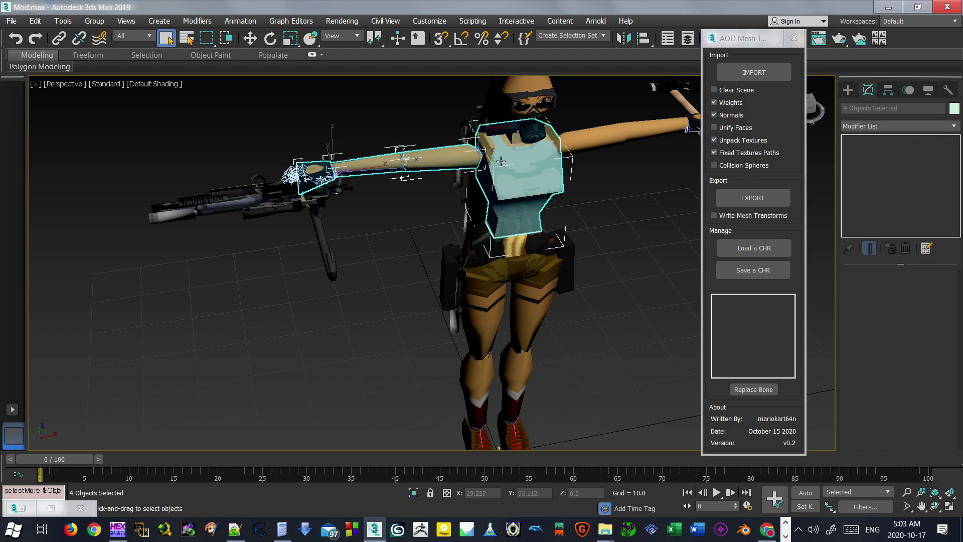
middle_click_drag(498, 240, 454, 166, "alt")
left_click(412, 241, "ctrl")
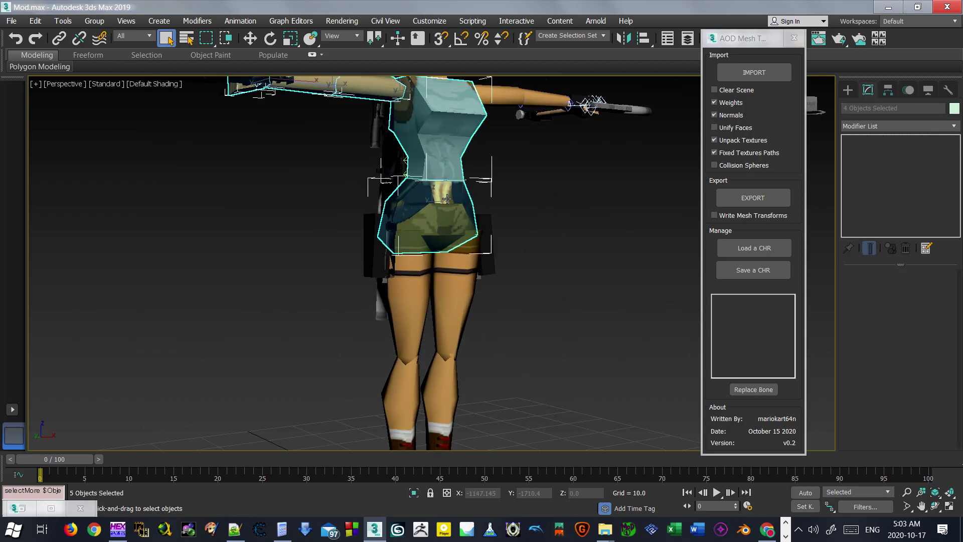
left_click(389, 249, "ctrl")
left_click(481, 249, "ctrl")
left_click(457, 262, "ctrl")
left_click(405, 282, "ctrl")
middle_click_drag(411, 328, 407, 225)
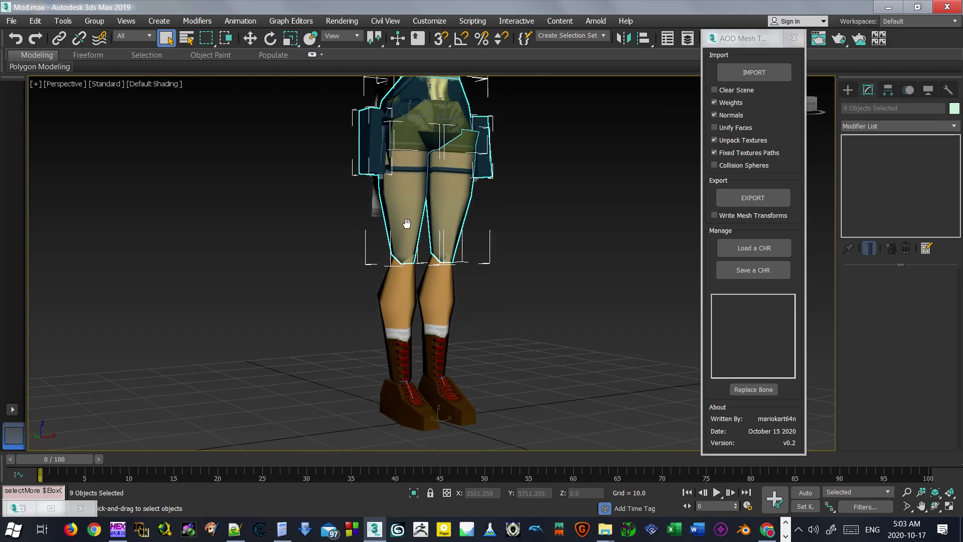
Step: Add both lower legs and both feet to the body mesh selection
scroll(404, 295, "up", 5)
left_click(408, 297, "ctrl")
left_click(481, 306, "ctrl")
scroll(460, 335, "down", 5)
middle_click_drag(460, 335, 419, 257, "alt")
scroll(422, 266, "up", 3)
left_click(432, 290, "ctrl")
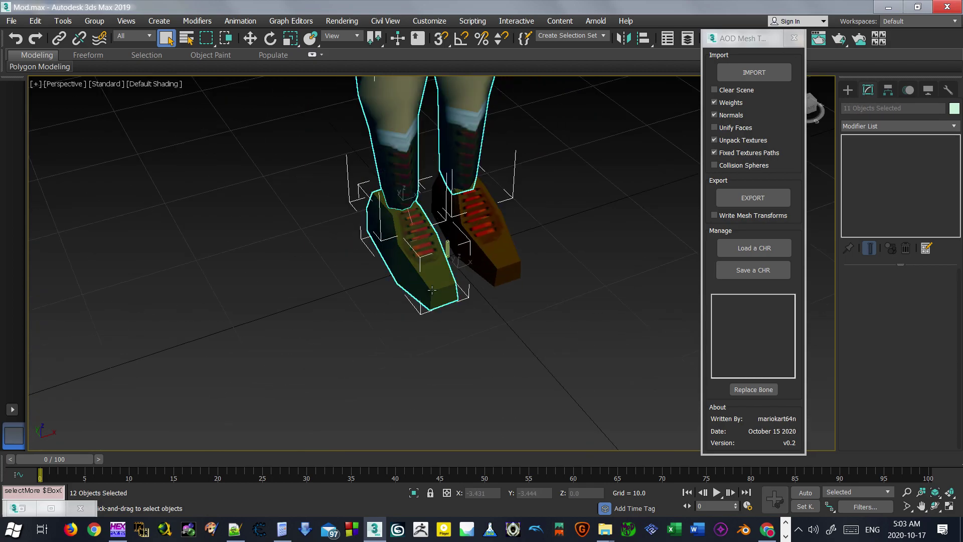
left_click(497, 225, "ctrl")
Step: Add the left arm segments, left hand, head and neck to the selection, and hide all the selected body meshes
scroll(497, 225, "down", 4)
middle_click_drag(496, 225, 466, 352)
middle_click_drag(467, 352, 441, 232, "alt")
scroll(415, 137, "up", 2)
left_click(522, 222, "ctrl")
left_click(552, 221, "ctrl")
middle_click_drag(628, 216, 633, 240, "alt")
left_click(653, 243, "ctrl")
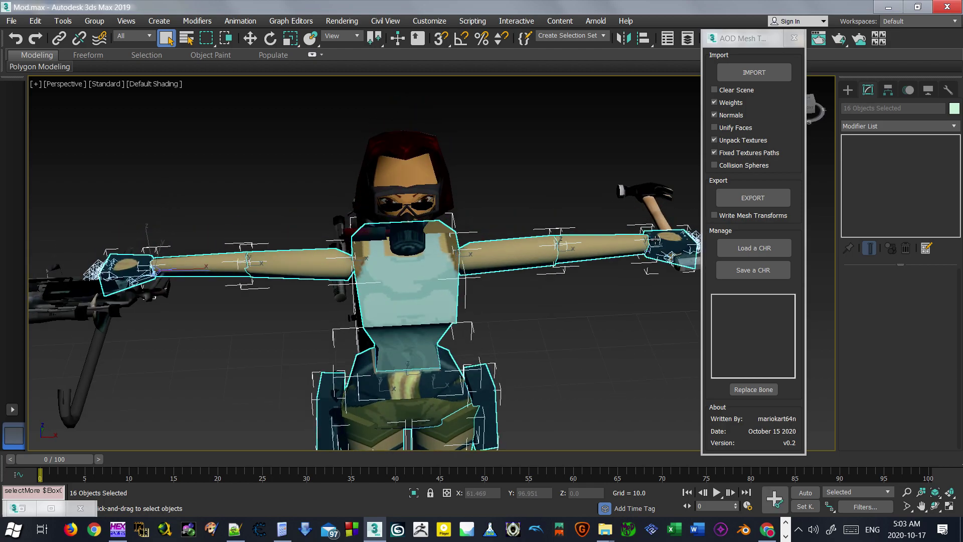
left_click(398, 185, "ctrl")
middle_click_drag(390, 217, 437, 203, "alt")
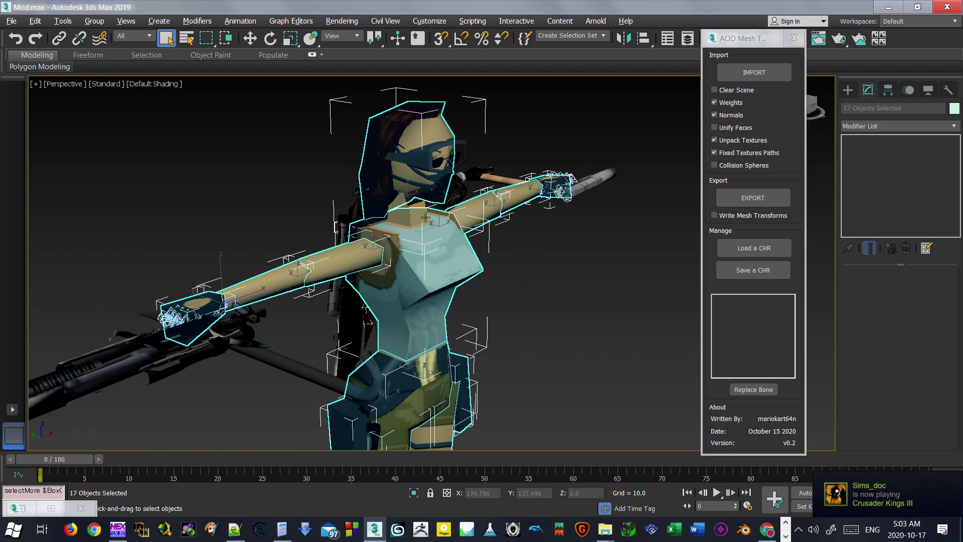
left_click(419, 218, "ctrl")
right_click(515, 195)
left_click(550, 147)
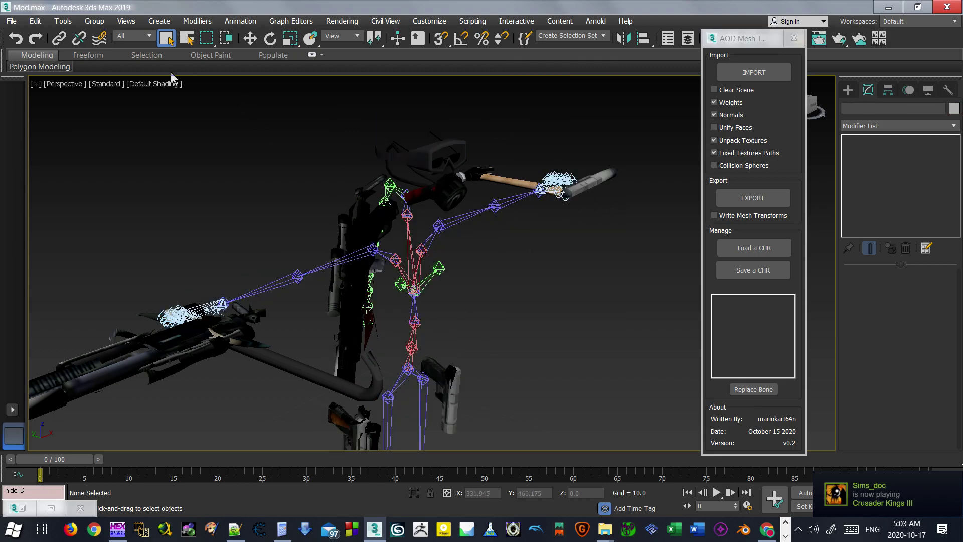
Step: Limit selection to Geometry, select all the remaining weapon and gear meshes around the skeleton, and delete them
left_click(134, 36)
left_click(129, 50)
scroll(141, 135, "down", 6)
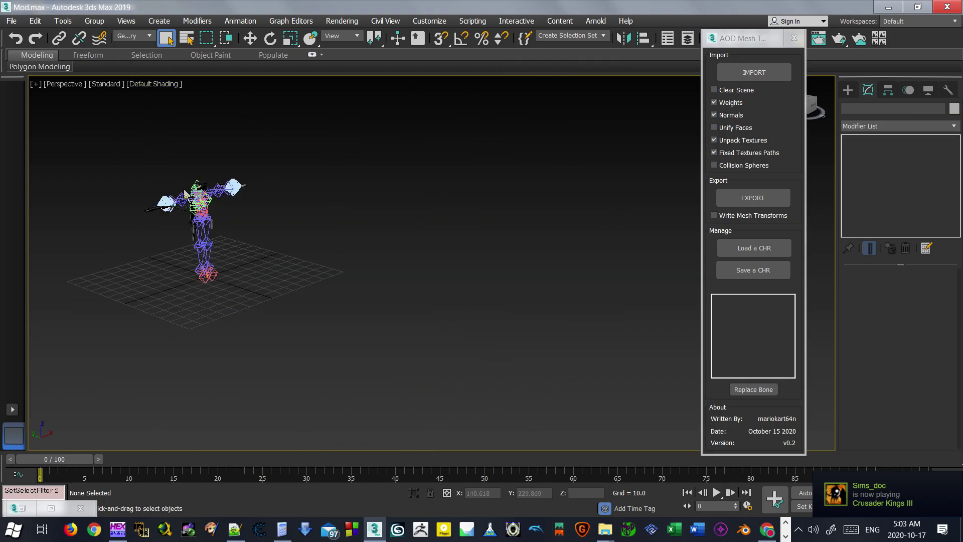
left_click_drag(349, 119, 173, 269)
left_click(127, 221)
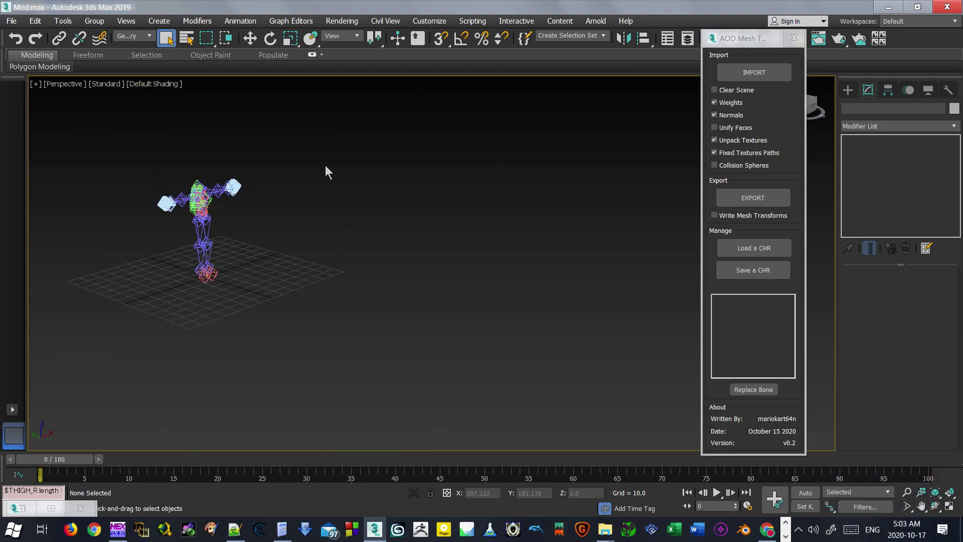
Step: Restore the selection filter to All and unhide all the hidden body meshes
middle_click_drag(325, 164, 416, 205)
scroll(374, 178, "up", 6)
key("z")
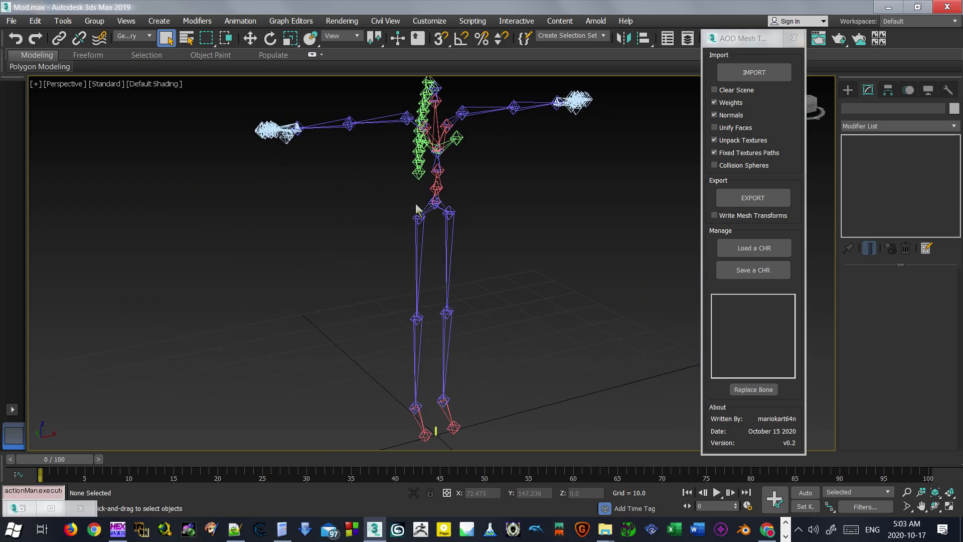
left_click(137, 40)
left_click(135, 46)
right_click(408, 216)
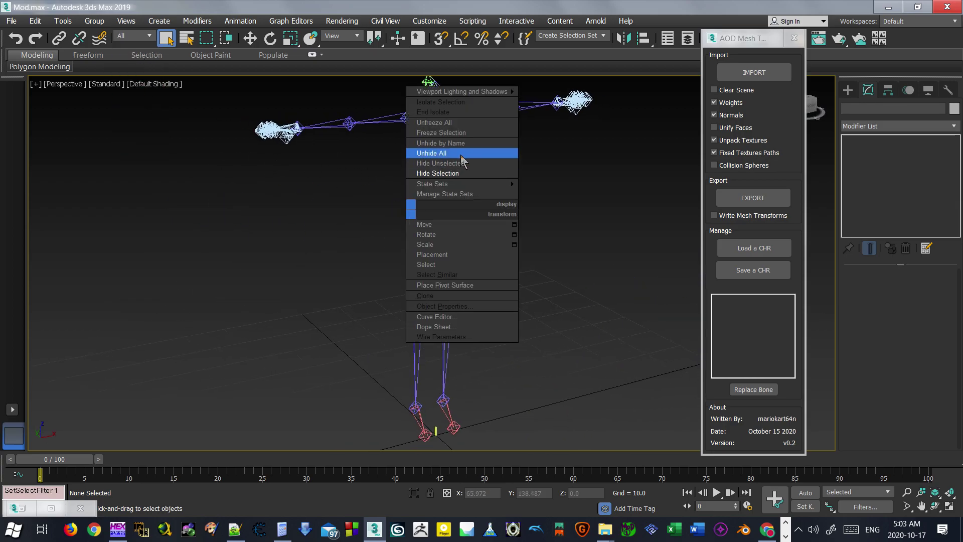
left_click(457, 153)
Step: Try moving the ROOT bone to about -68.5 on X to test which body meshes follow the skeleton, and undo the move
scroll(412, 229, "up", 10)
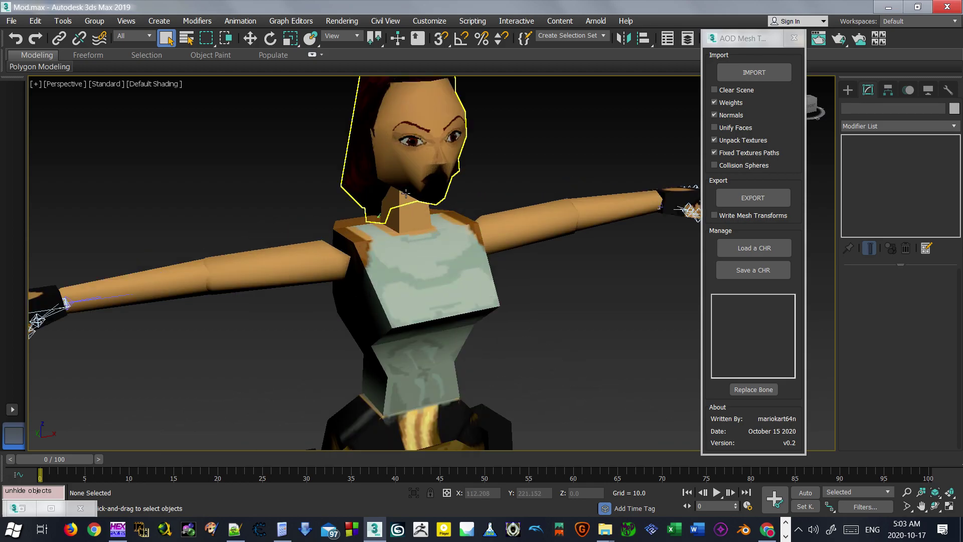
middle_click_drag(412, 229, 366, 236, "alt")
scroll(416, 169, "down", 4)
scroll(427, 211, "down", 4)
middle_click_drag(381, 306, 347, 186)
left_click(371, 391)
scroll(371, 390, "down", 4)
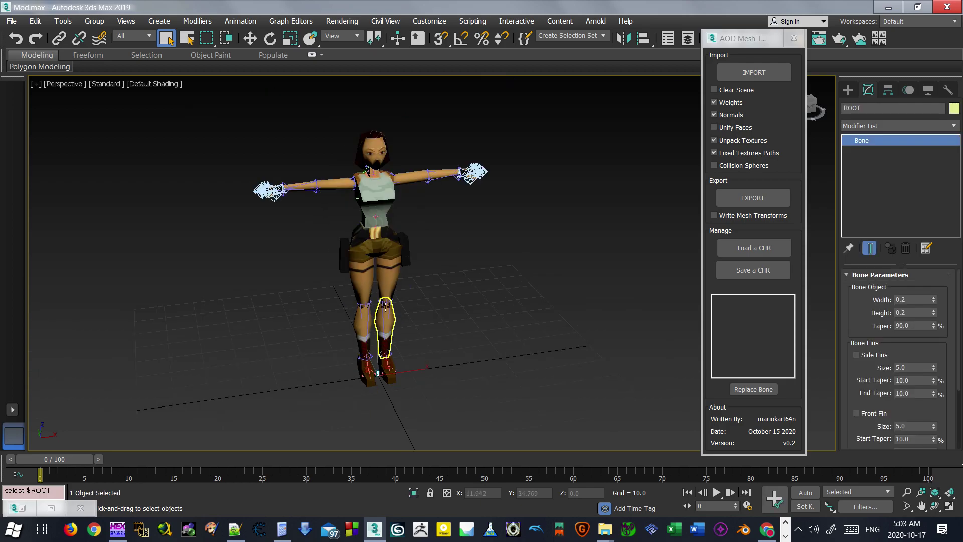
left_click(247, 36)
left_click_drag(405, 367, 163, 357)
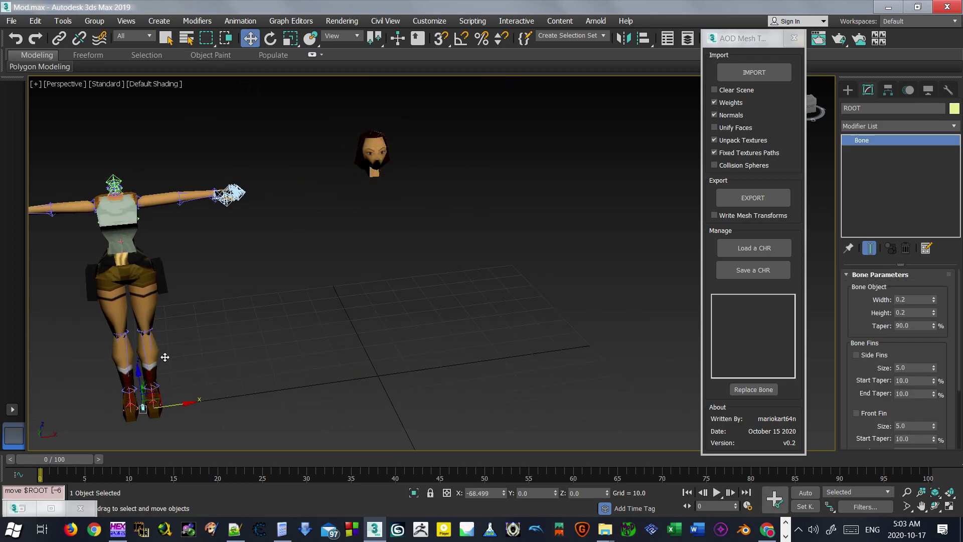
key("ctrl+z")
Step: Start exporting the character and browse to the game's data\Char folder
middle_click_drag(471, 183, 417, 171, "alt")
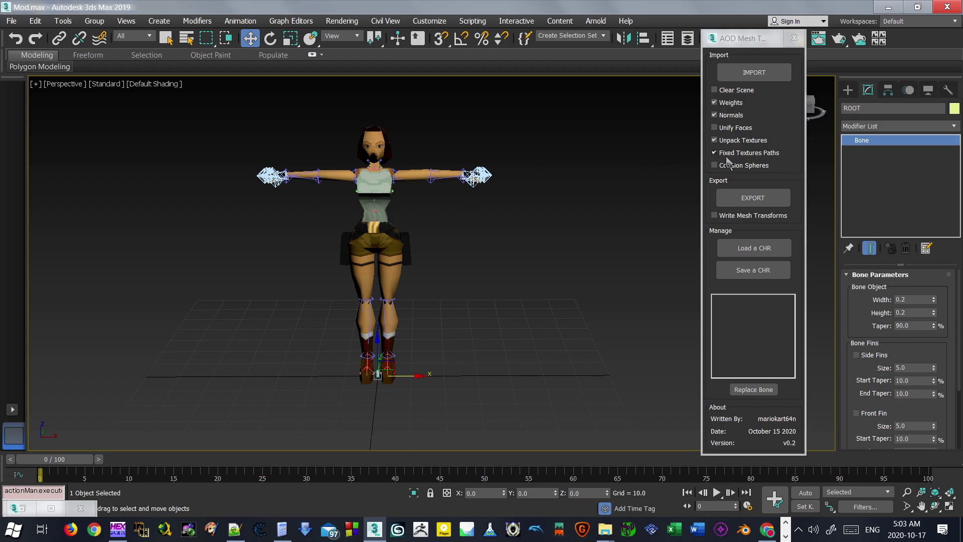
left_click(749, 196)
left_click(751, 200)
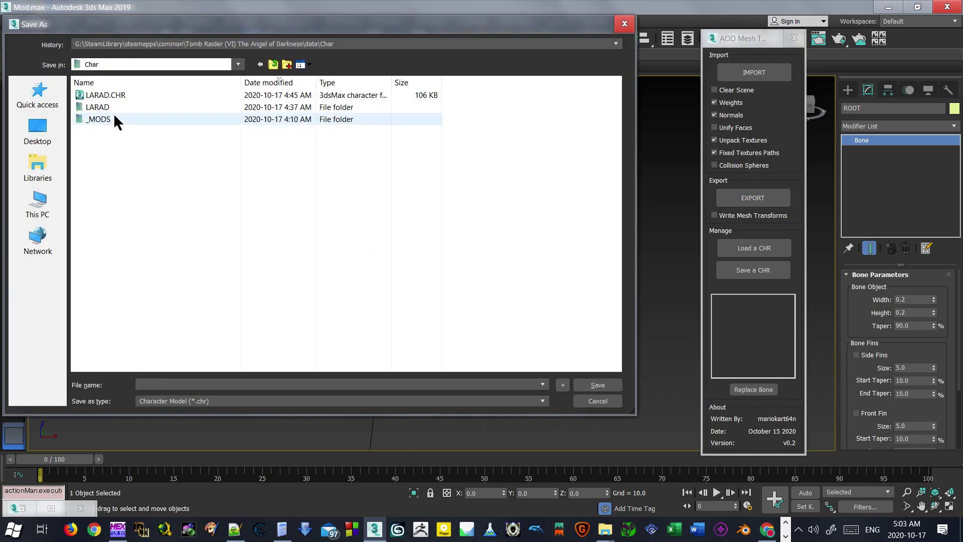
left_click(274, 65)
left_click(273, 65)
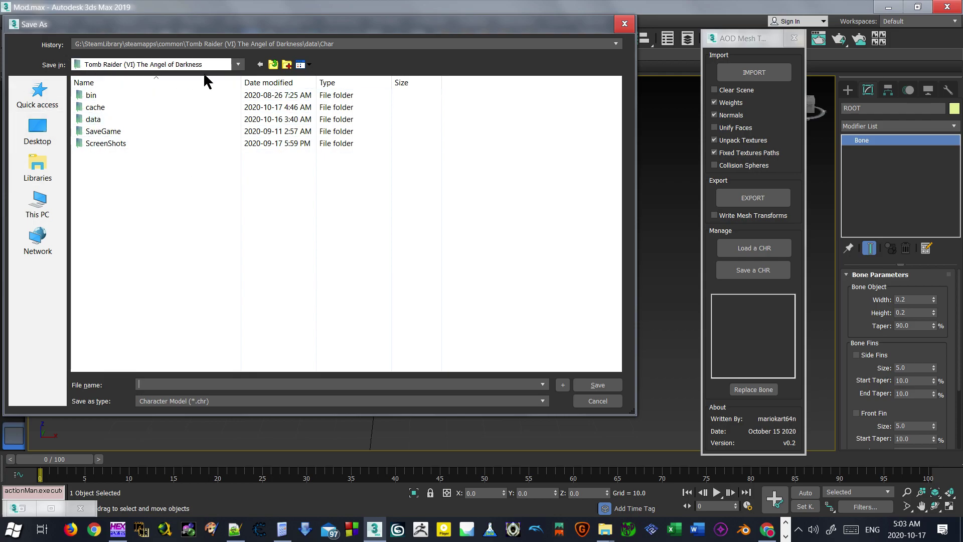
double_click(100, 120)
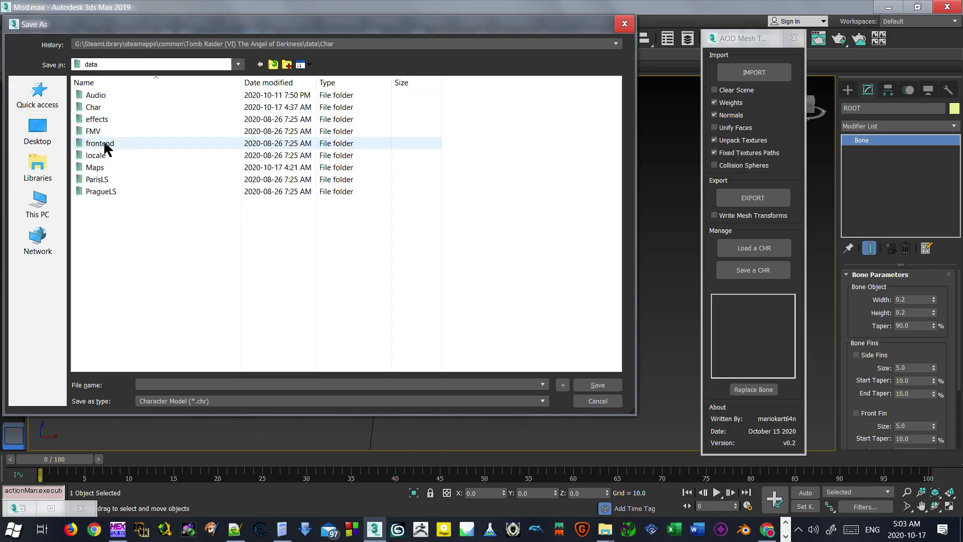
double_click(97, 109)
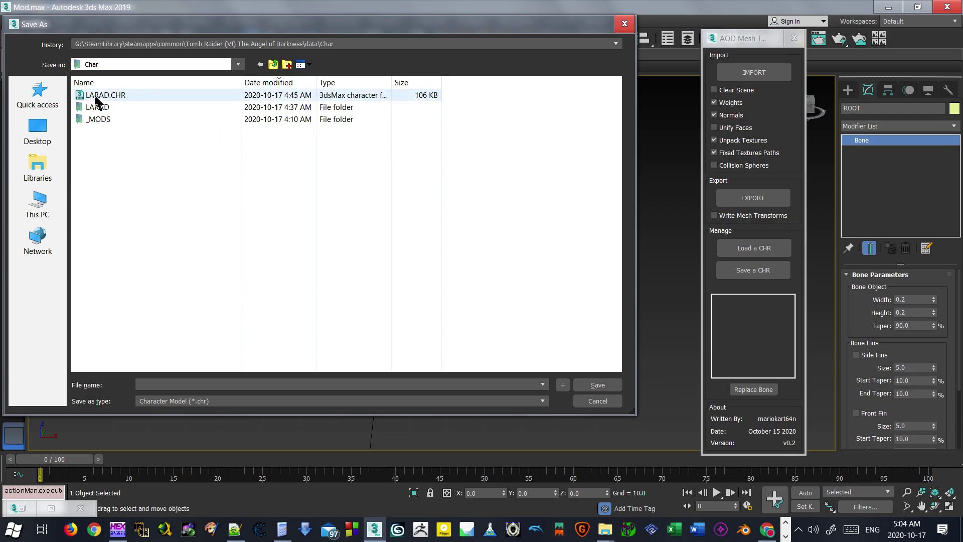
Step: Export the character over the existing LARAD.CHR, confirm the replacement, and close the export messages
left_click(113, 97)
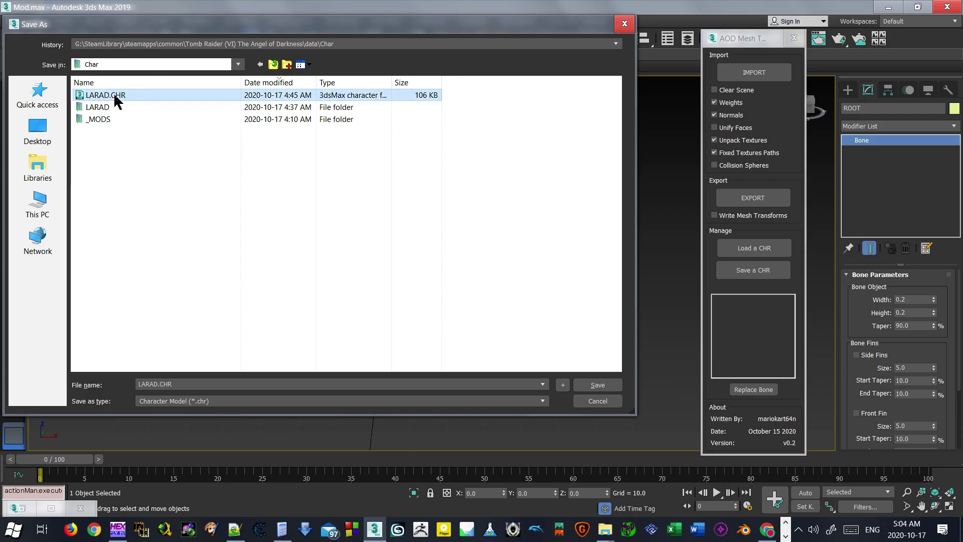
double_click(123, 100)
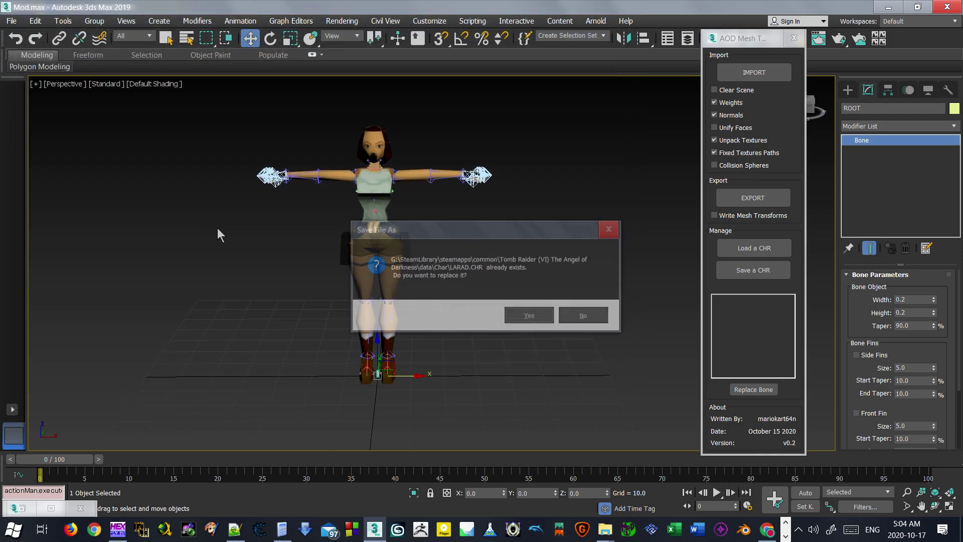
left_click(531, 316)
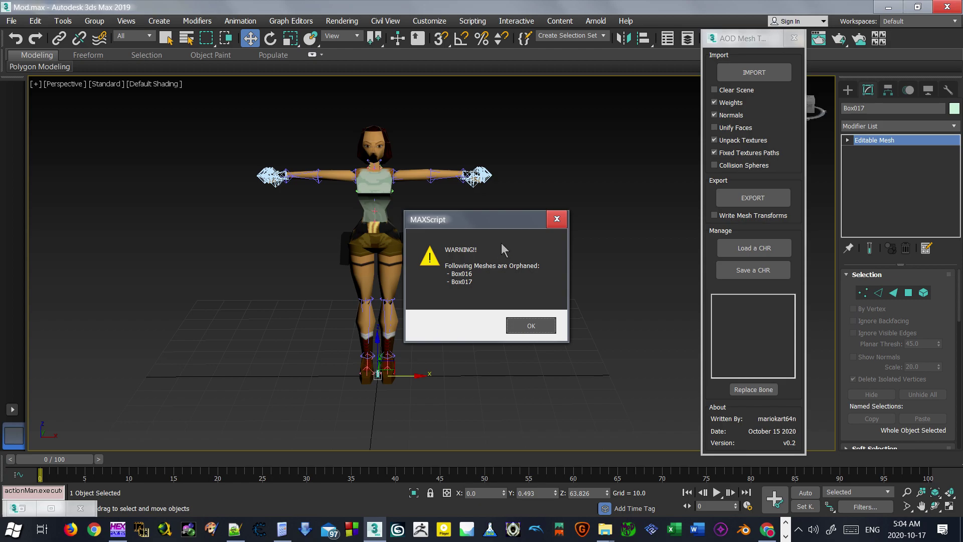
left_click_drag(512, 226, 629, 186)
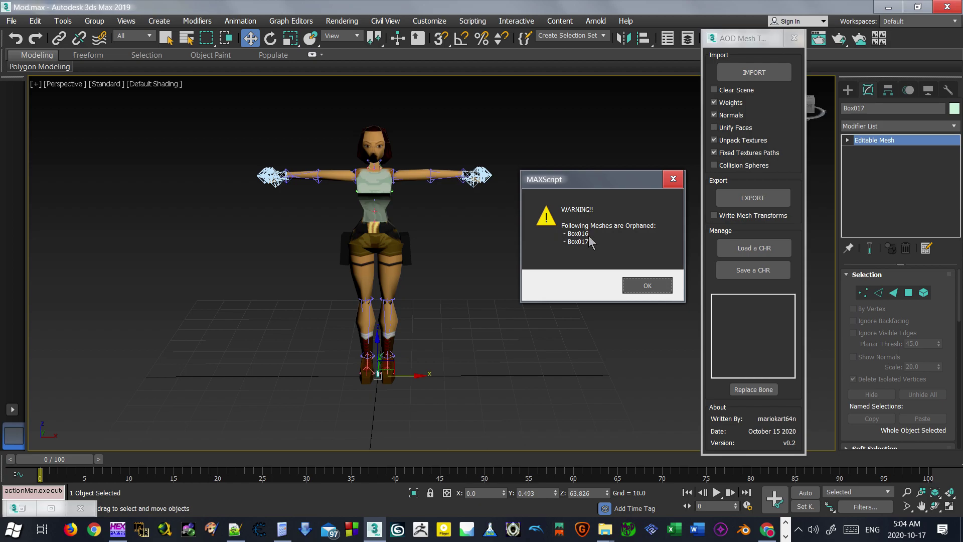
left_click(638, 292)
left_click(491, 294)
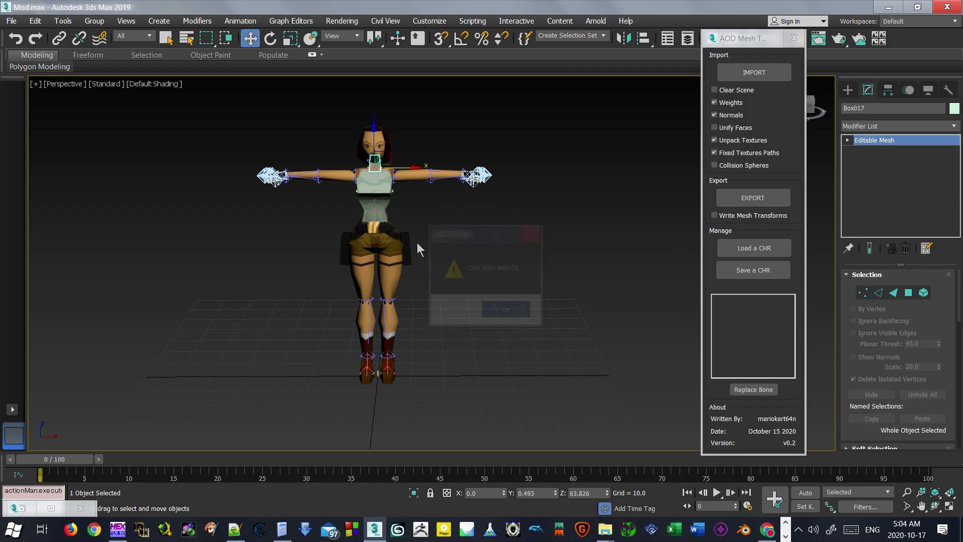
Step: Link the neck mesh Box017 to the NECK bone in wireframe display
middle_click_drag(417, 242, 401, 251, "alt")
scroll(401, 251, "up", 5)
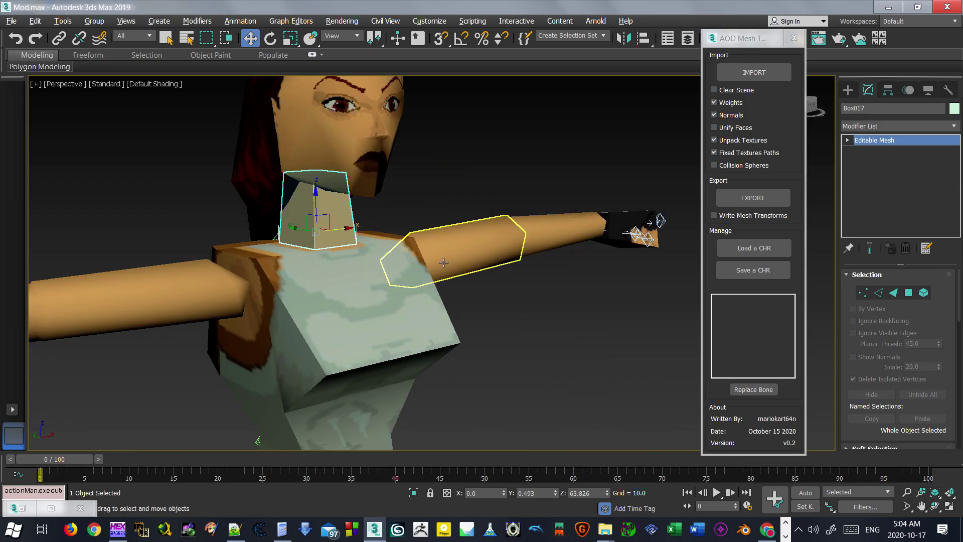
left_click(59, 38)
key("F3")
scroll(346, 233, "up", 5)
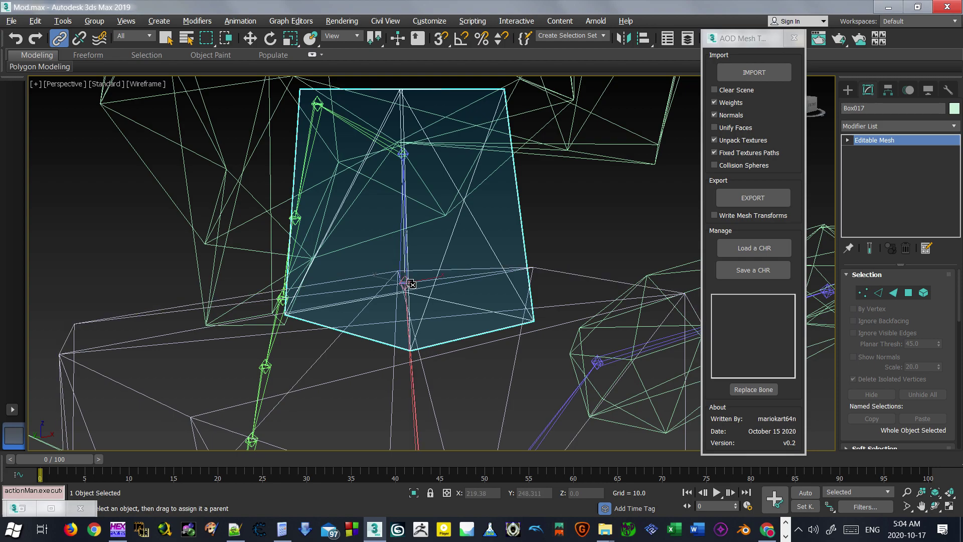
middle_click_drag(411, 284, 437, 273, "alt")
left_click_drag(480, 298, 423, 363)
middle_click_drag(416, 256, 403, 342)
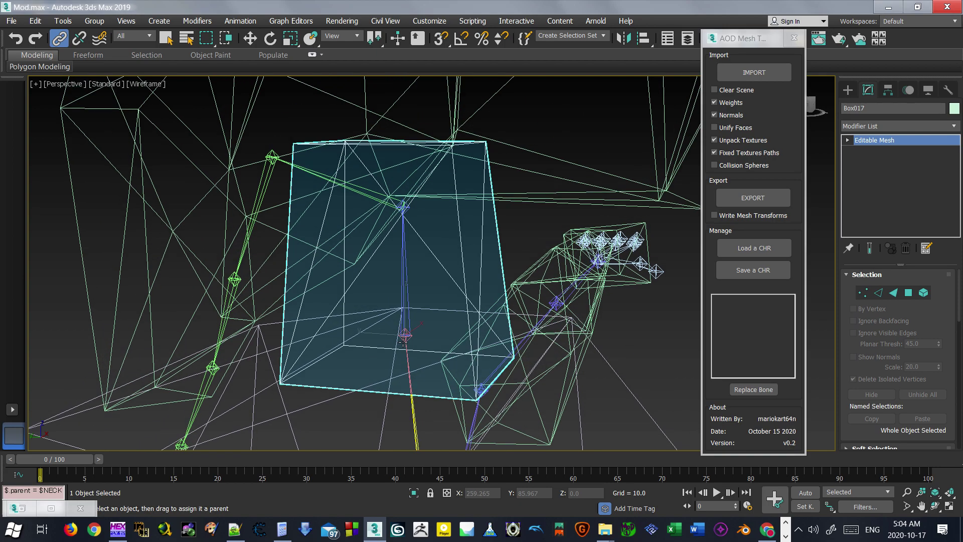
Step: Link the head mesh Box016 to the HEAD bone, deselect it, and return to shaded display
left_click(534, 205)
left_click_drag(399, 227, 402, 235)
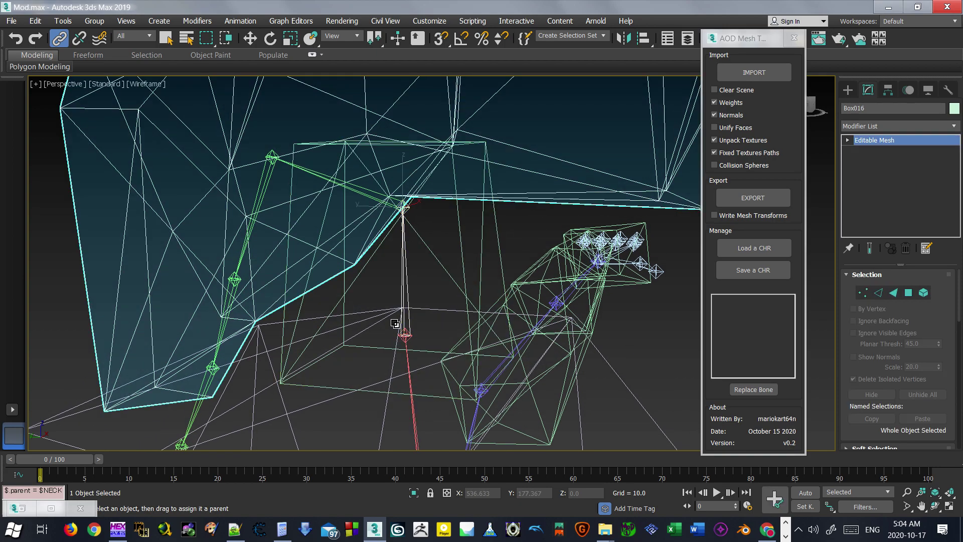
left_click(253, 39)
scroll(350, 234, "down", 6)
middle_click_drag(445, 239, 351, 236, "alt")
scroll(442, 231, "down", 2)
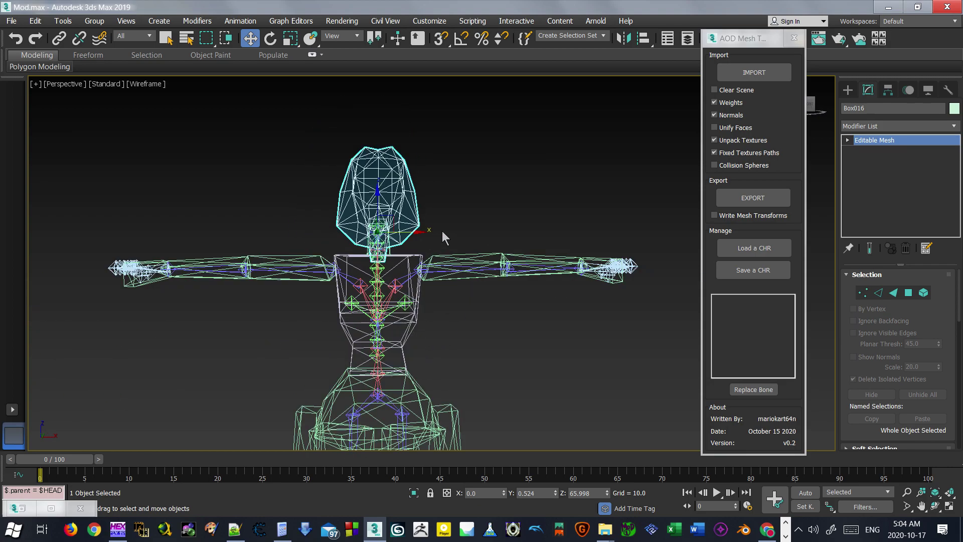
left_click(442, 232)
scroll(442, 232, "down", 2)
middle_click_drag(416, 366, 436, 252)
key("F3")
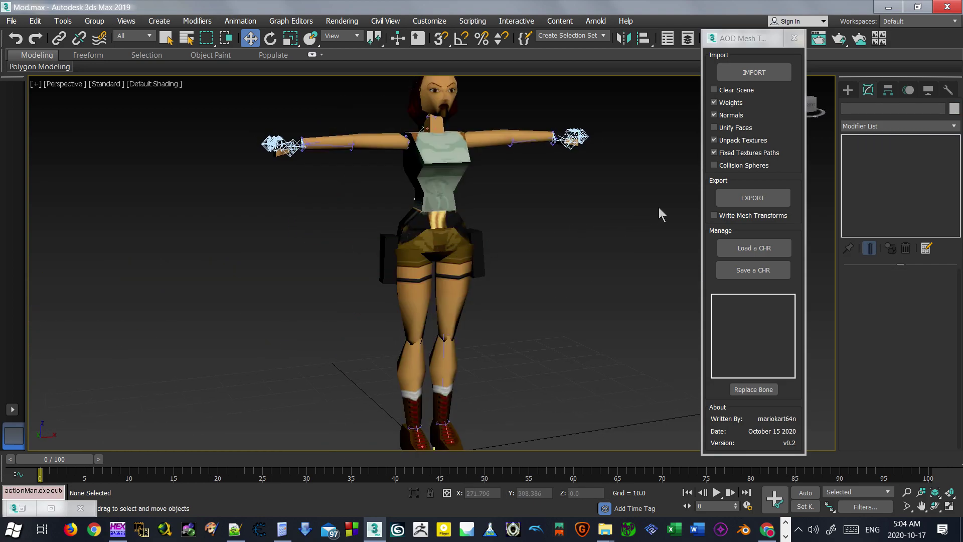
Step: Export the character with the linked head and neck as LARAD.CHR in the Char folder, replacing the existing file
left_click(725, 200)
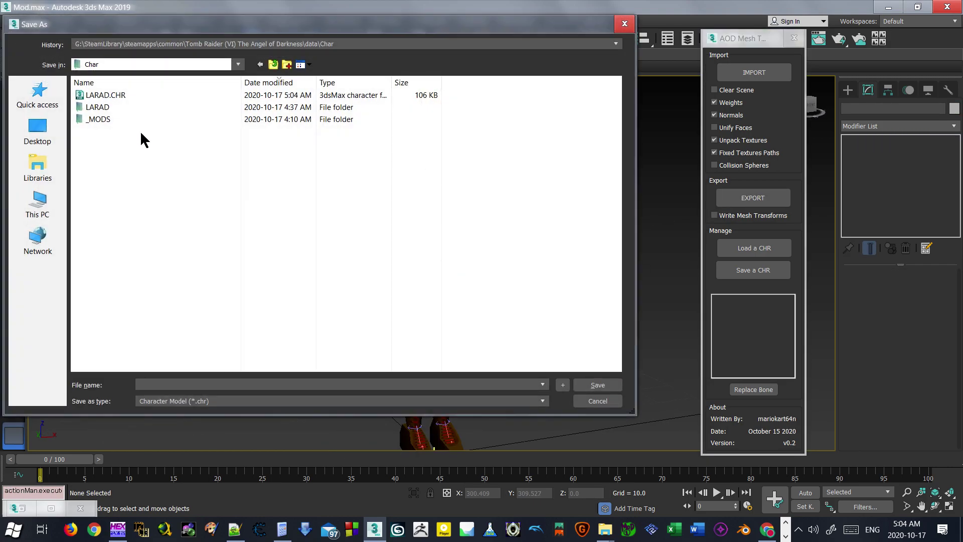
double_click(116, 97)
key("Return")
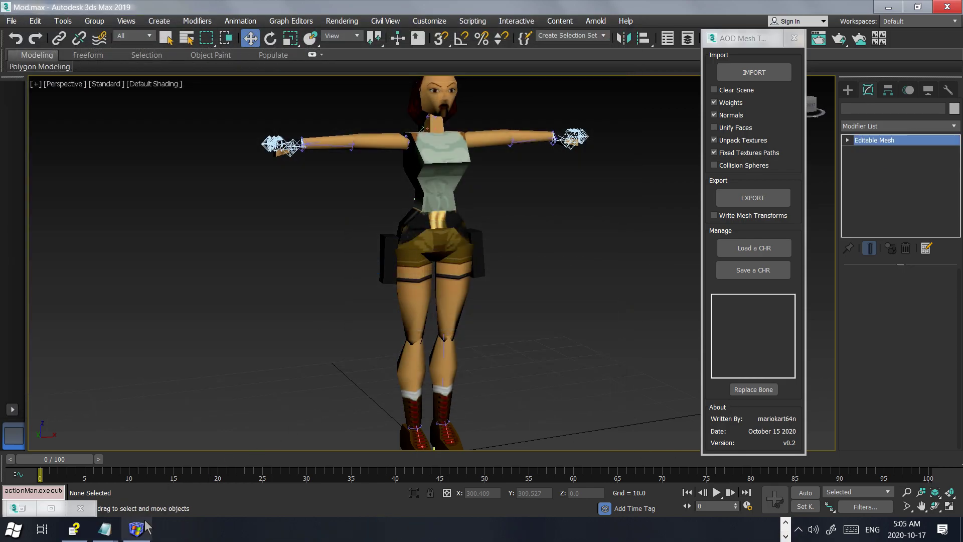
Step: Switch to the TRAOD Startup Configuration Utility, start the game in windowed mode, and maximize the game window
left_click(137, 528)
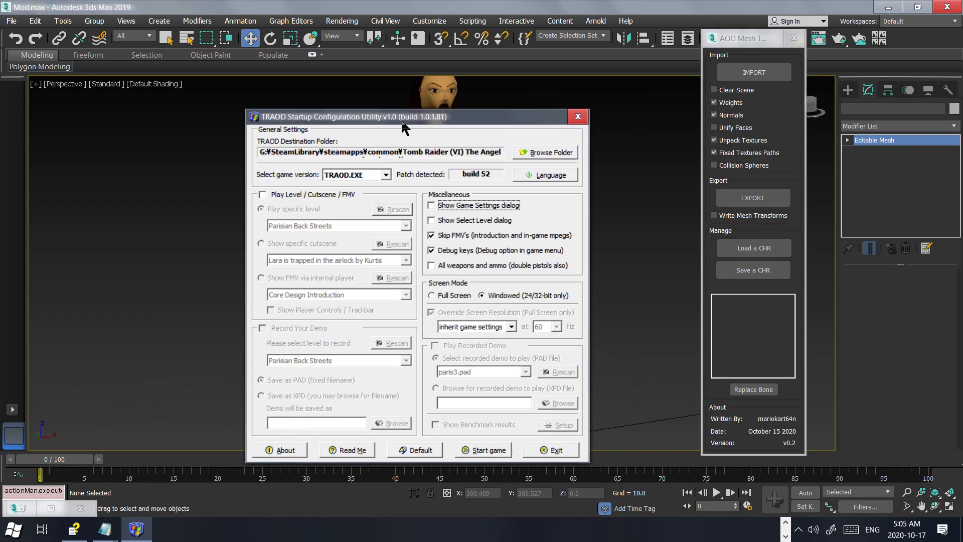
left_click_drag(402, 121, 396, 111)
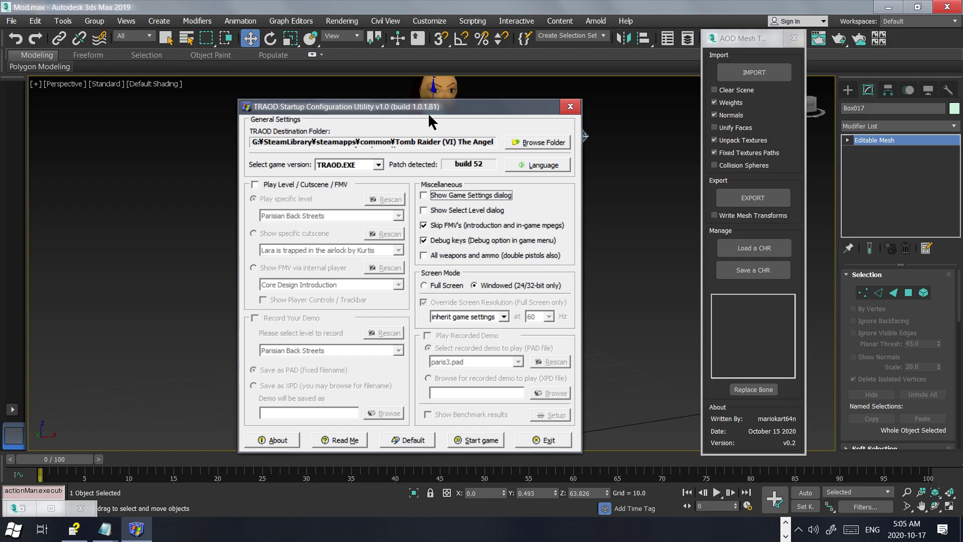
key("Return")
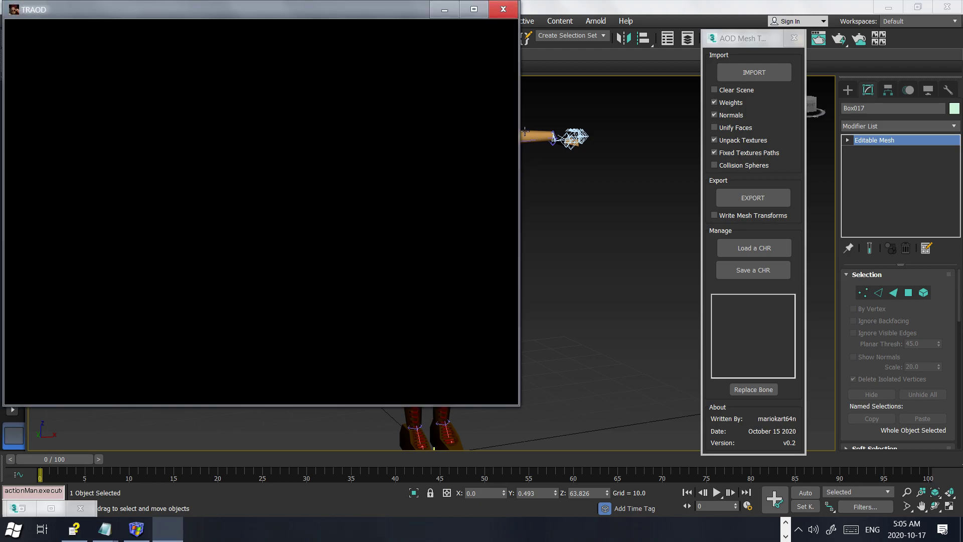
left_click(475, 10)
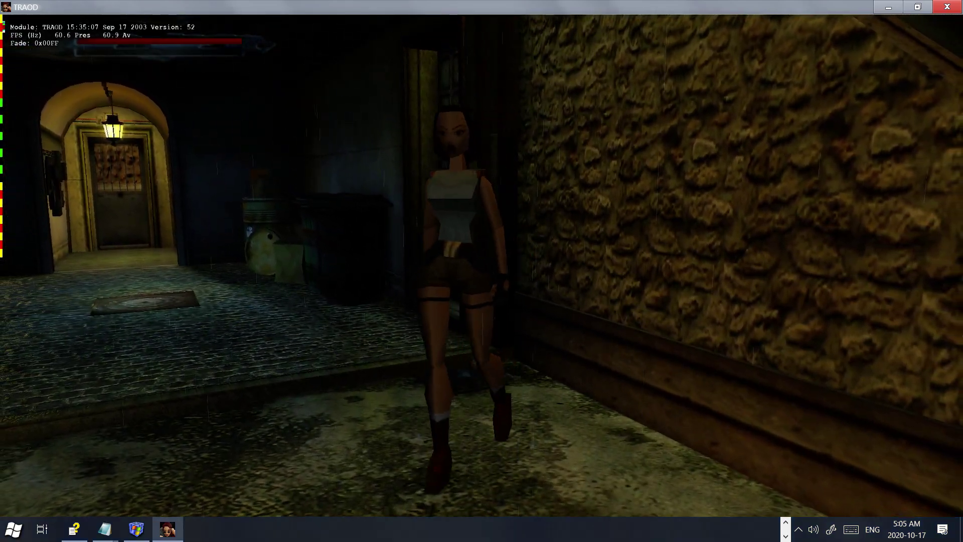
Step: Walk and turn Lara around the street in the game to examine the exported model from several sides
key("Up")
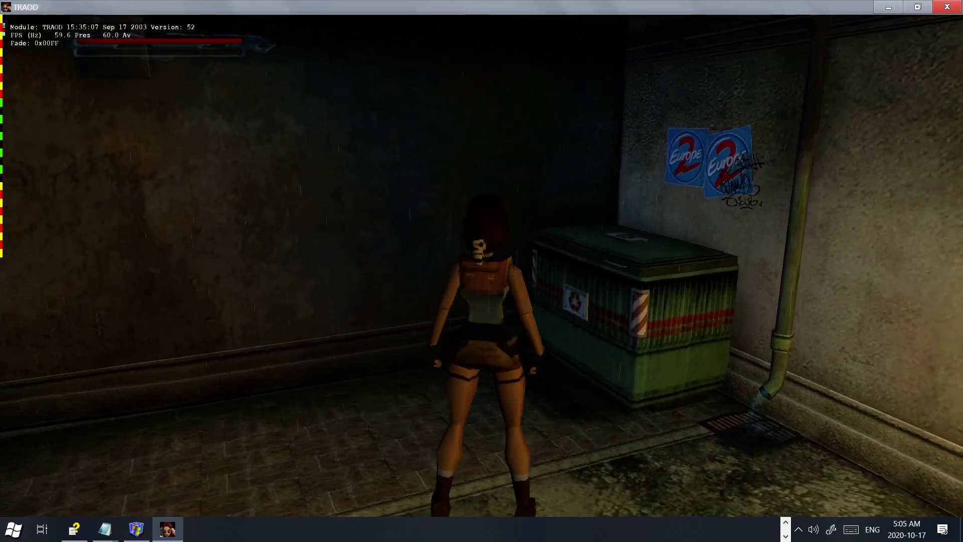
key("Left")
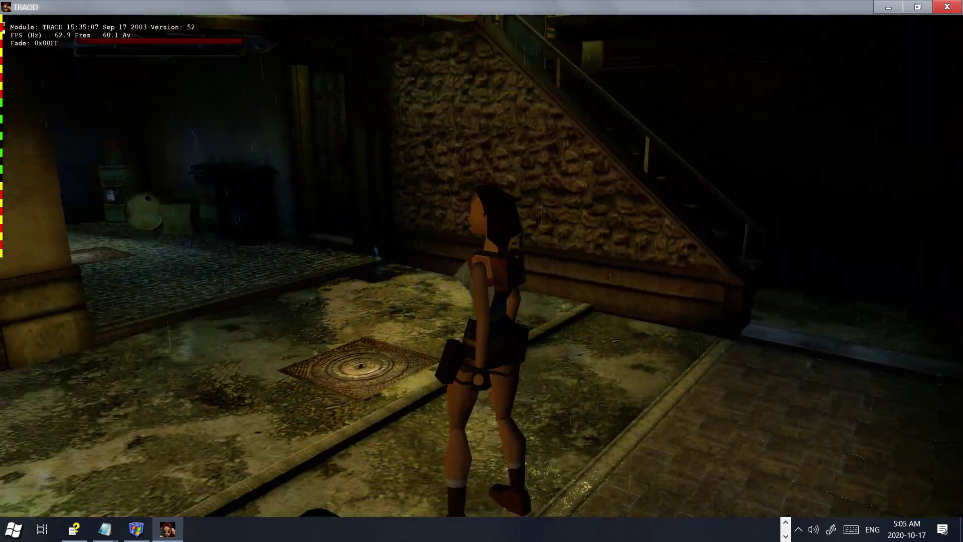
key("Up")
key("Right")
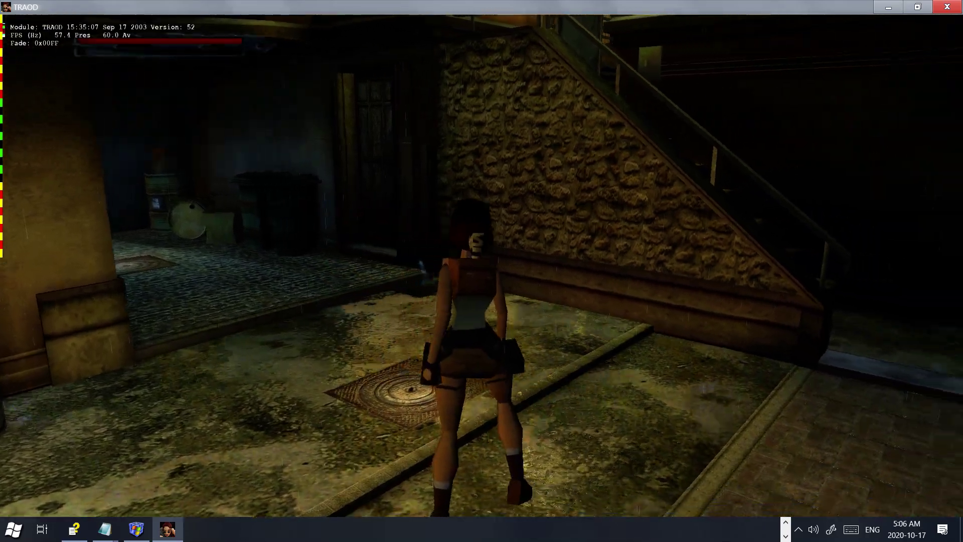
key("Left")
key("Up")
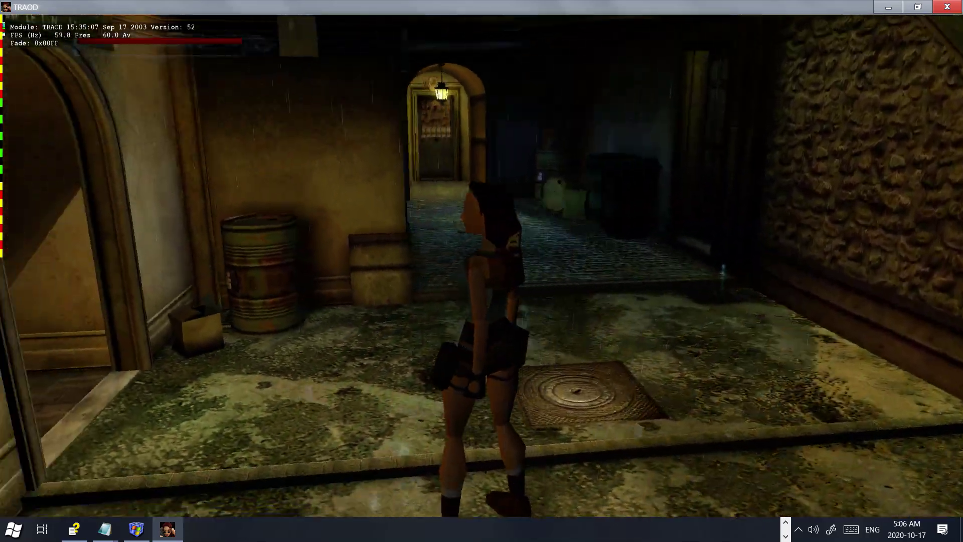
key("Left")
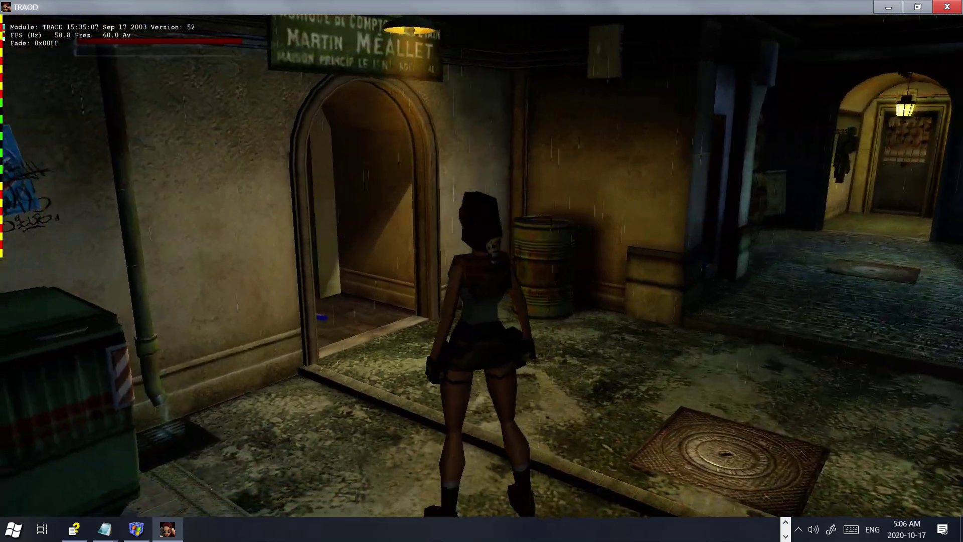
key("Left")
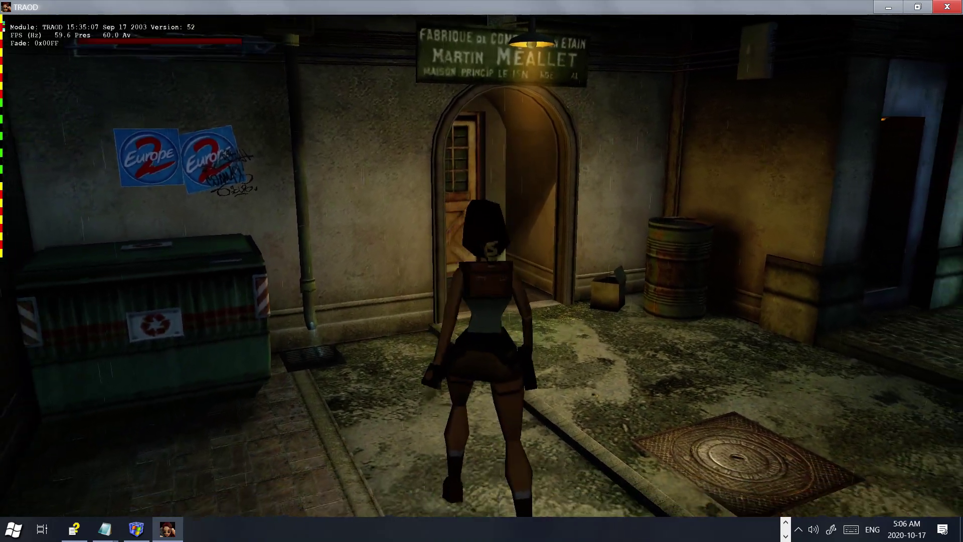
key("Left")
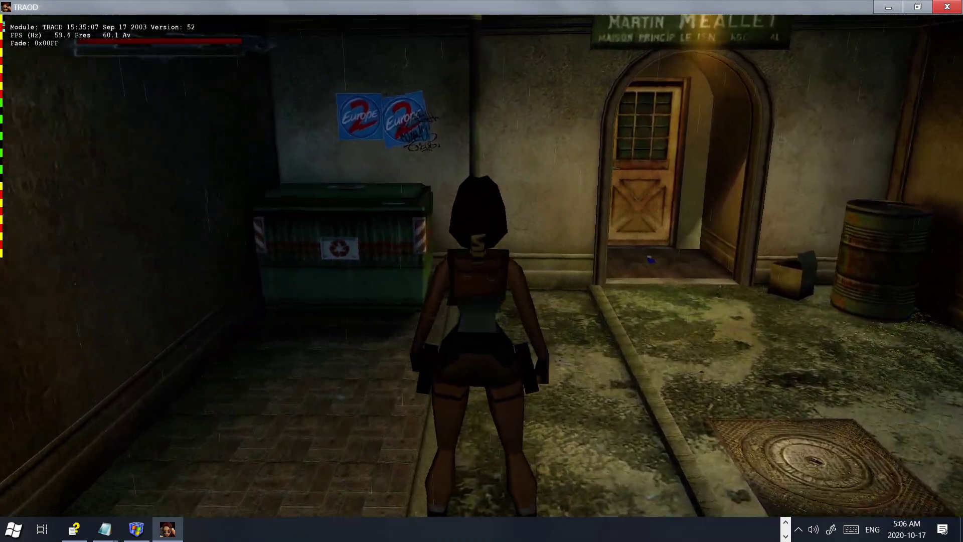